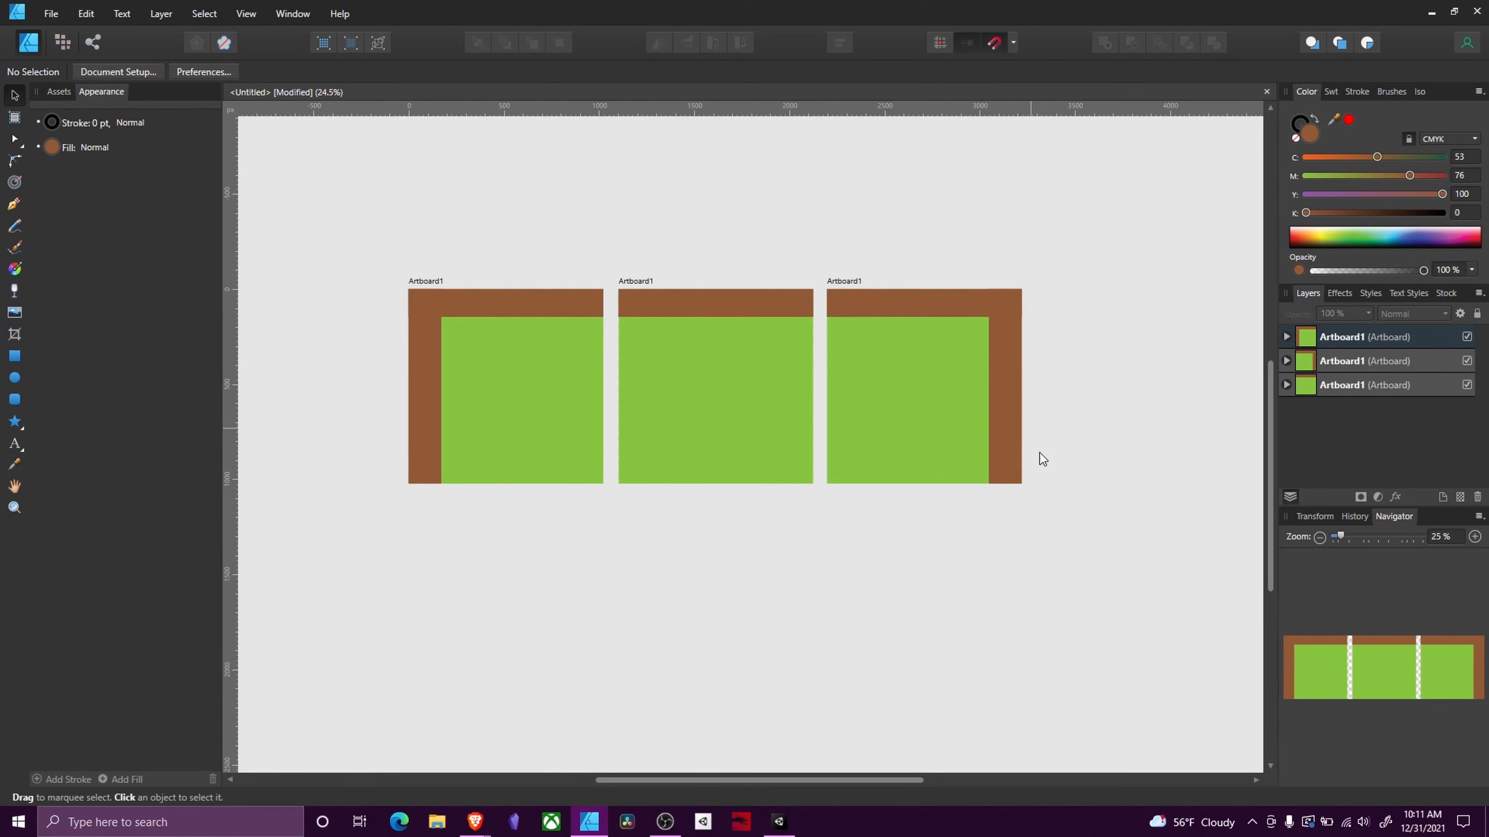
Step: Examine how the brown borders and green fills are laid out across the three tile artboards
left_click(577, 371)
scroll(659, 375, "up", 3, "ctrl")
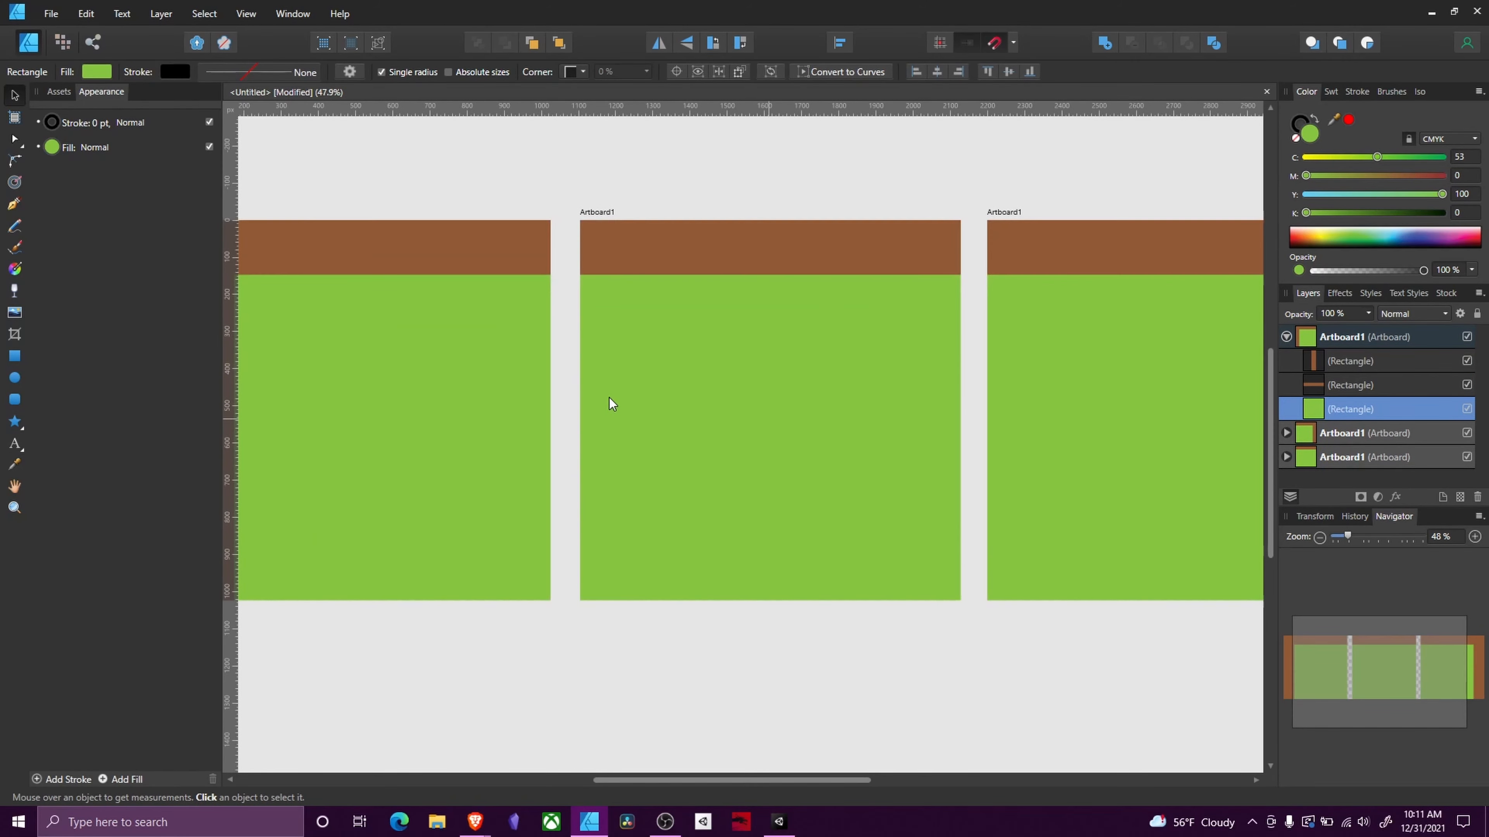
middle_click_drag(636, 398, 815, 394)
scroll(780, 437, "down", 1, "ctrl")
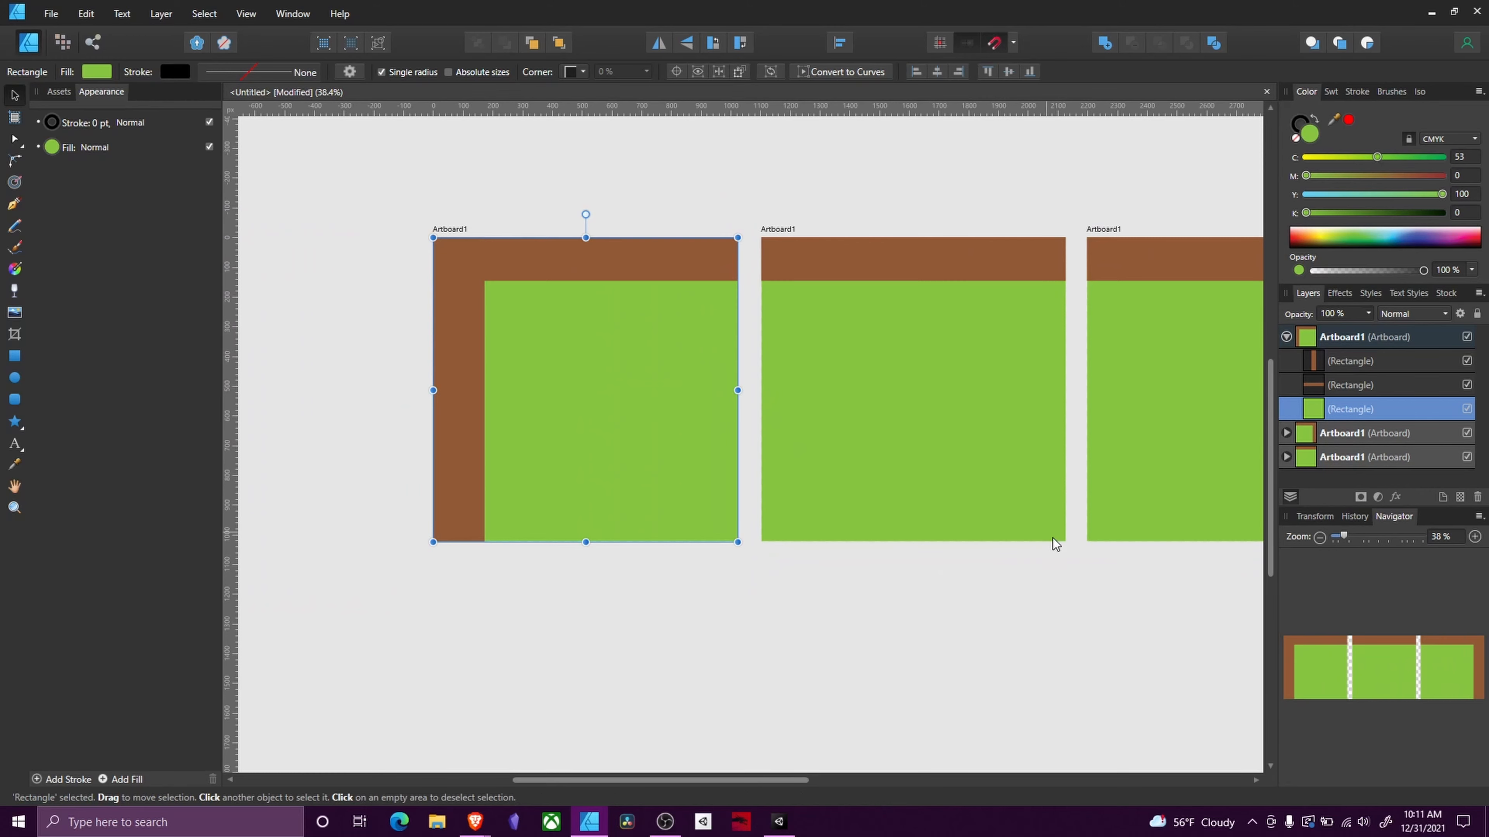
middle_click_drag(732, 250, 655, 252)
middle_click_drag(668, 374, 632, 412)
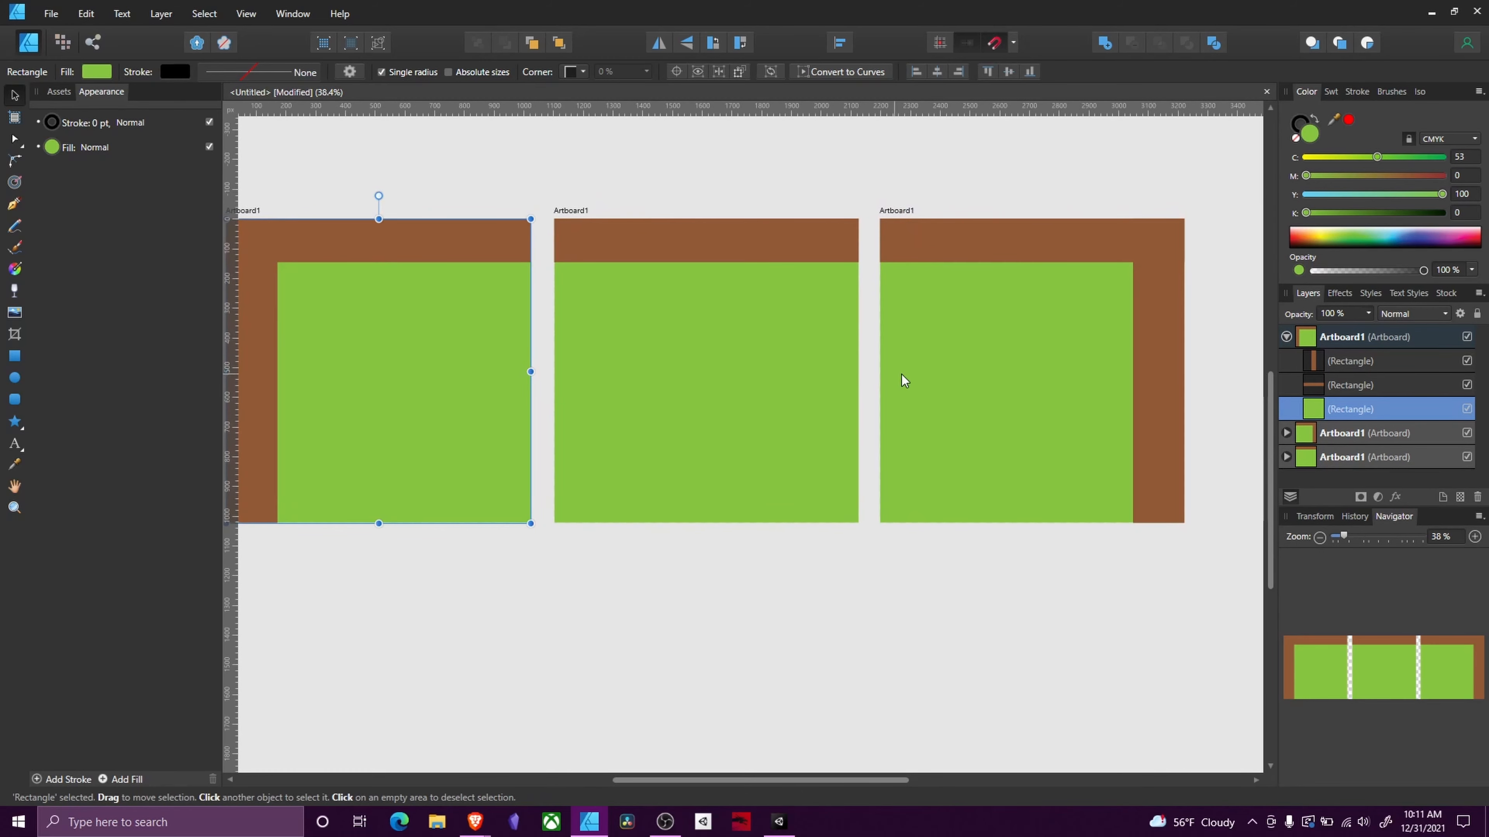
left_click(763, 609)
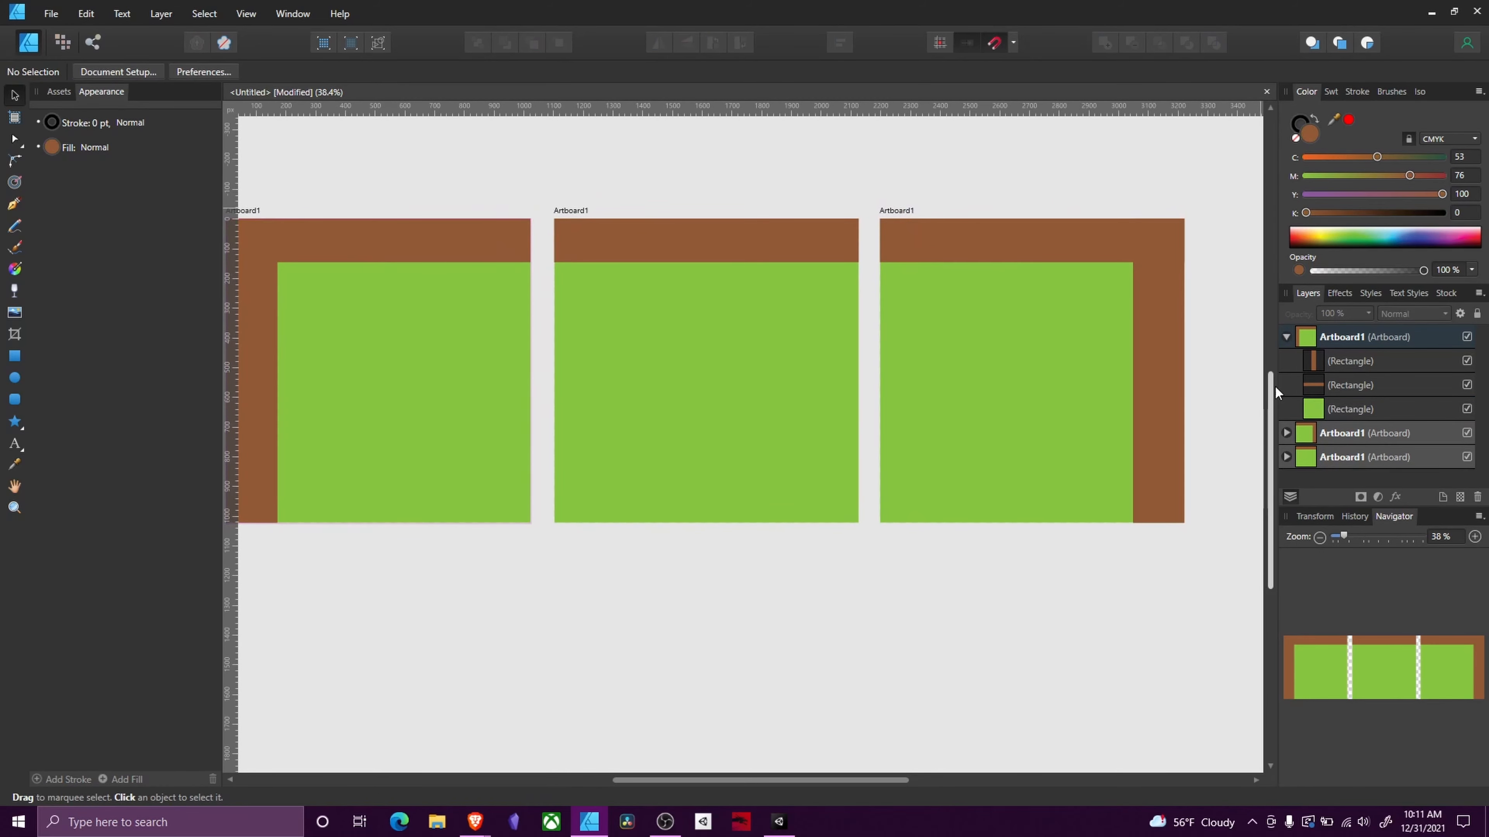
left_click(1292, 335)
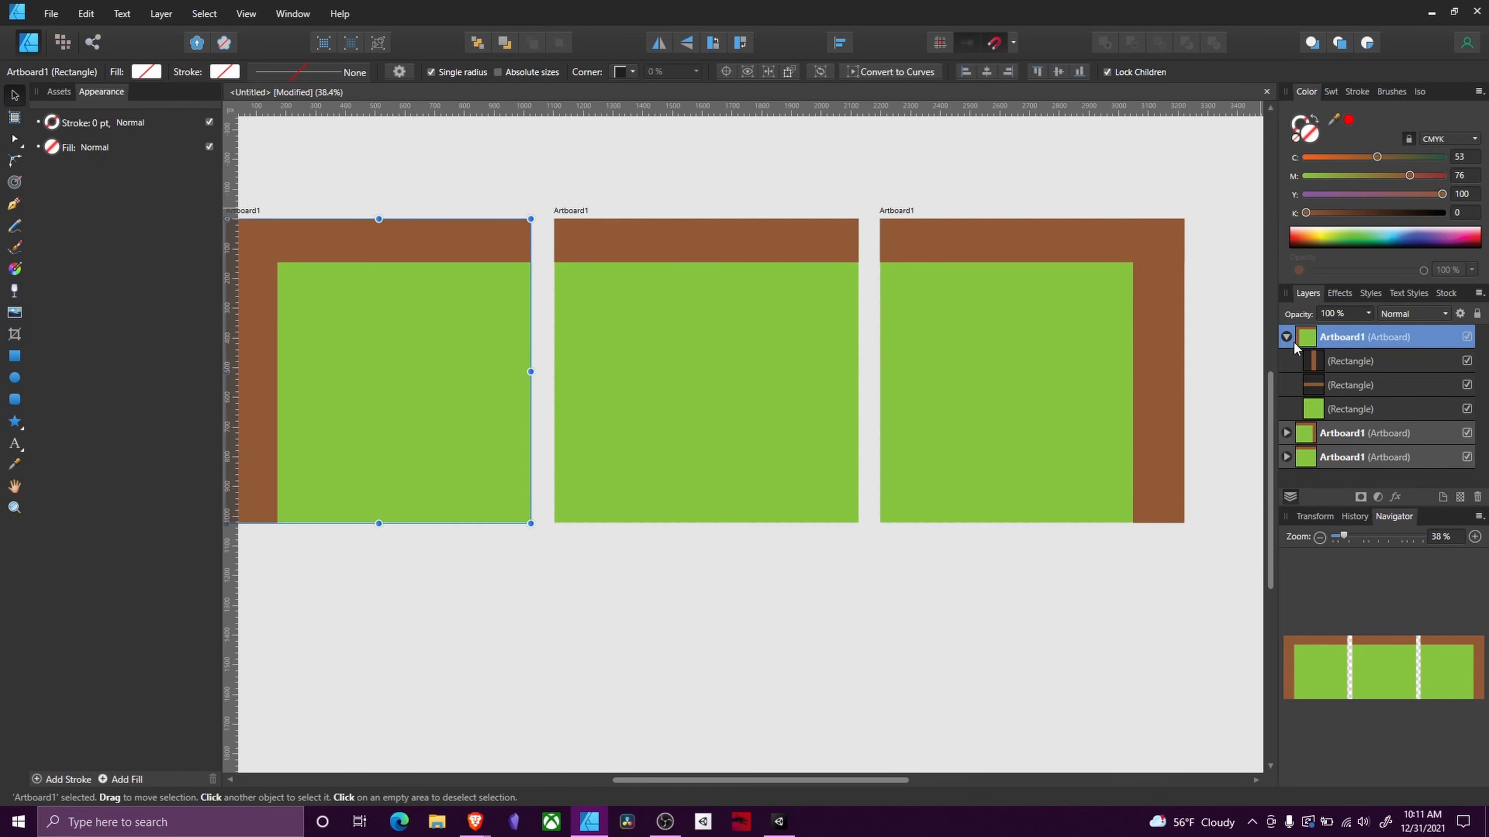
left_click(1286, 338)
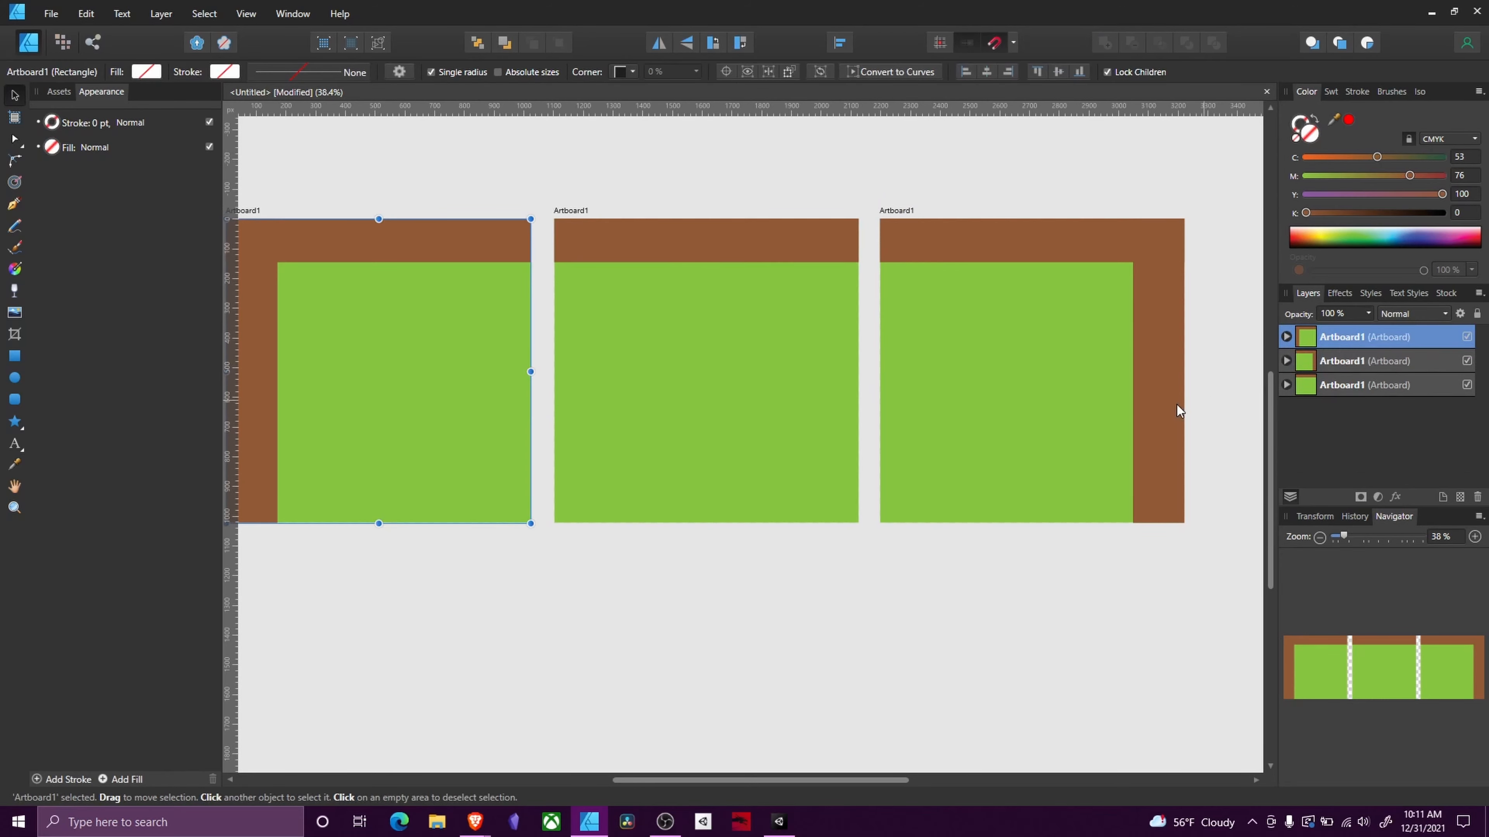
left_click(906, 210)
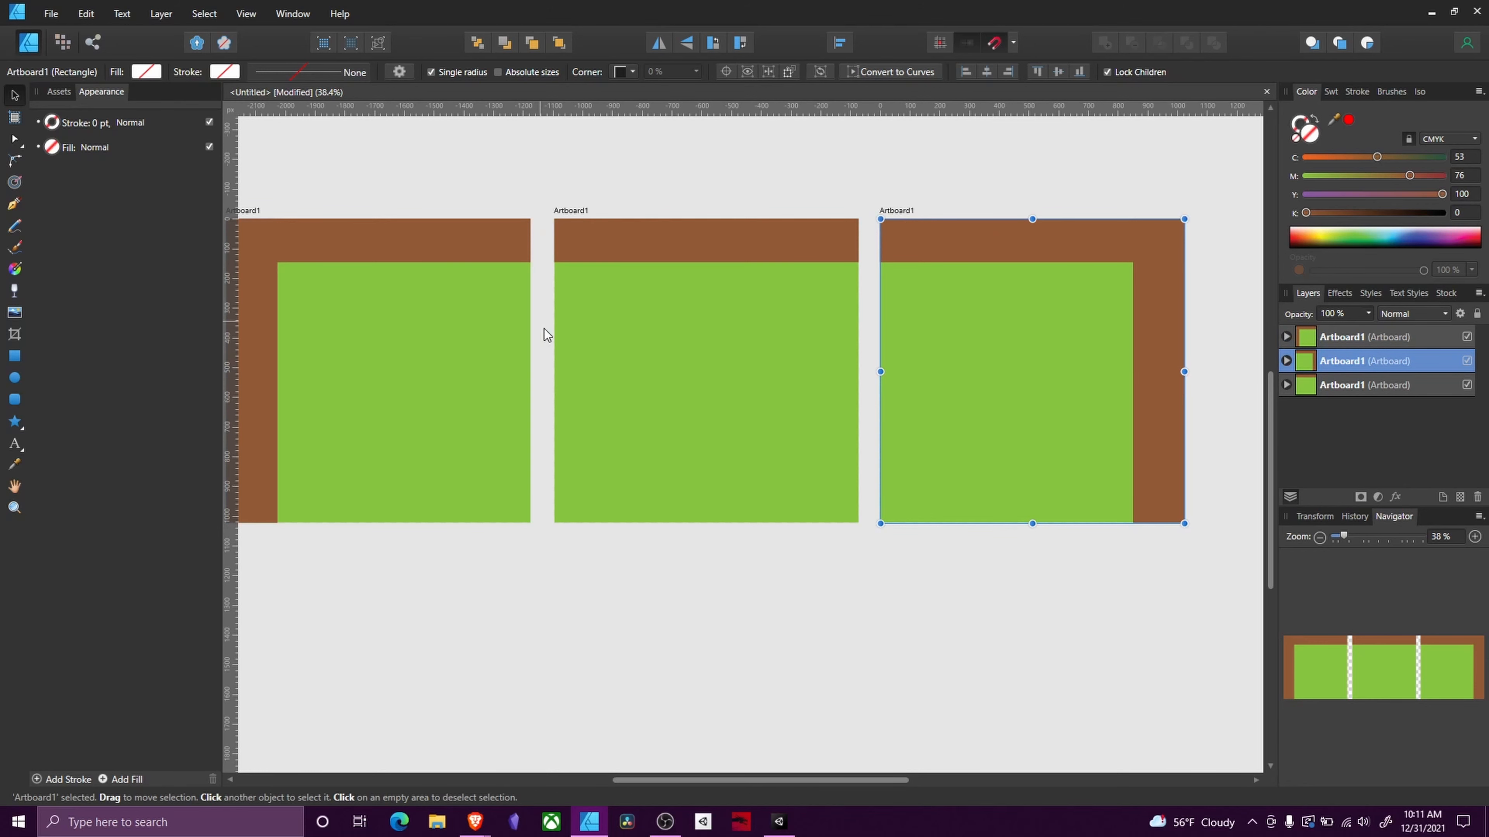
left_click(775, 288)
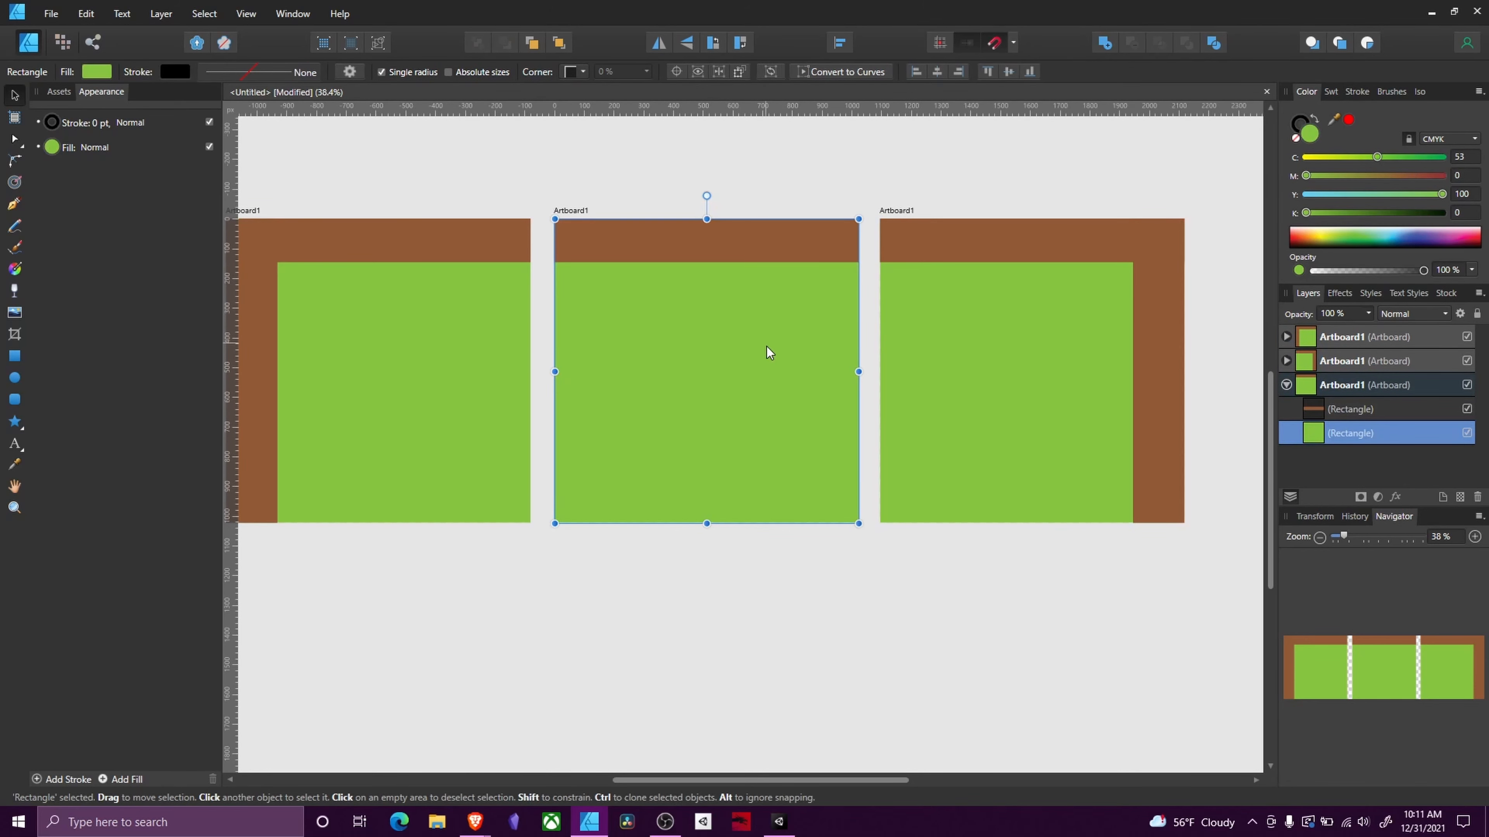
left_click(998, 285)
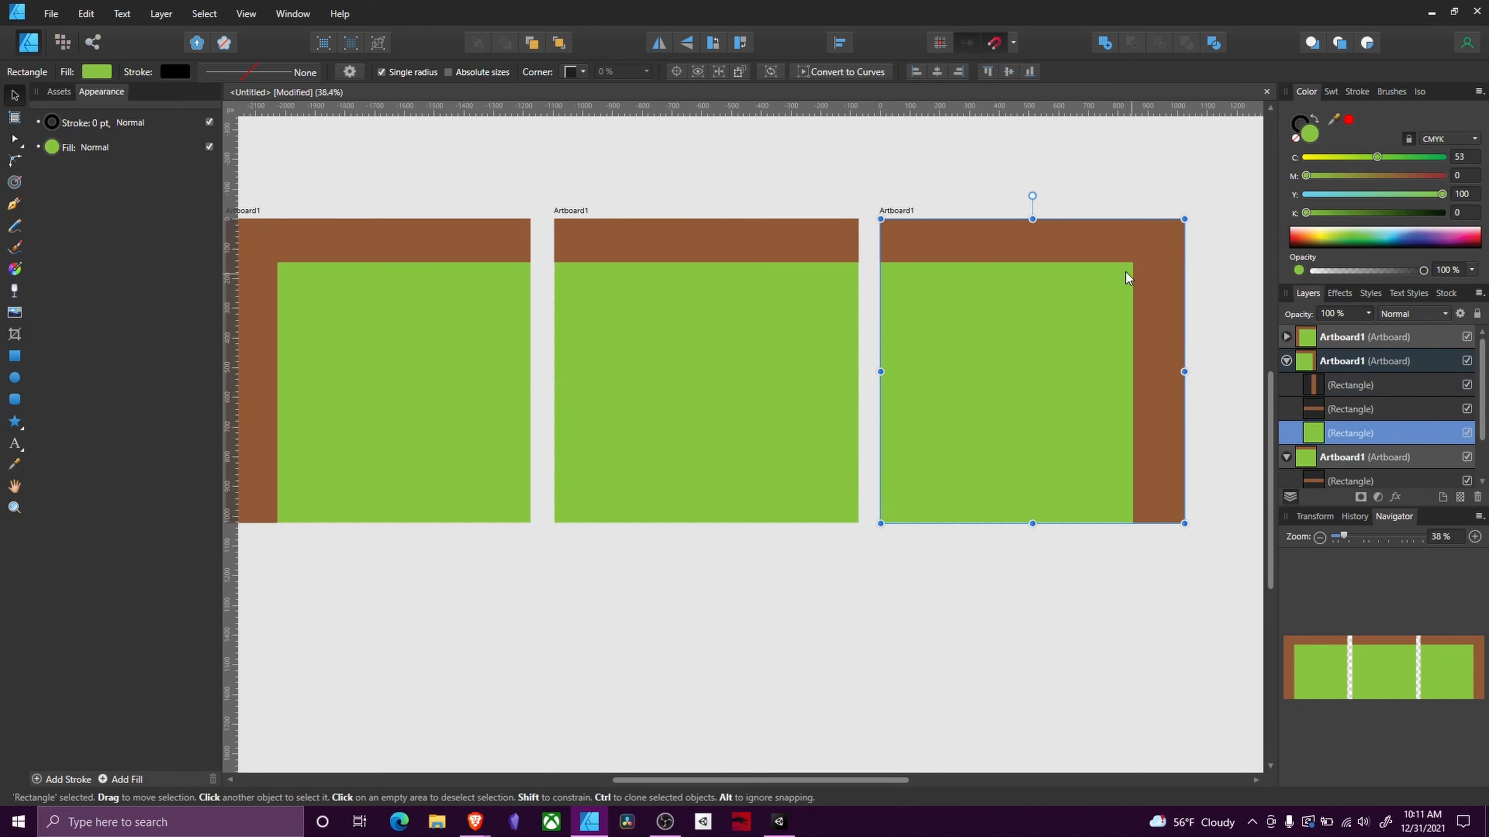
middle_click_drag(420, 387, 445, 378)
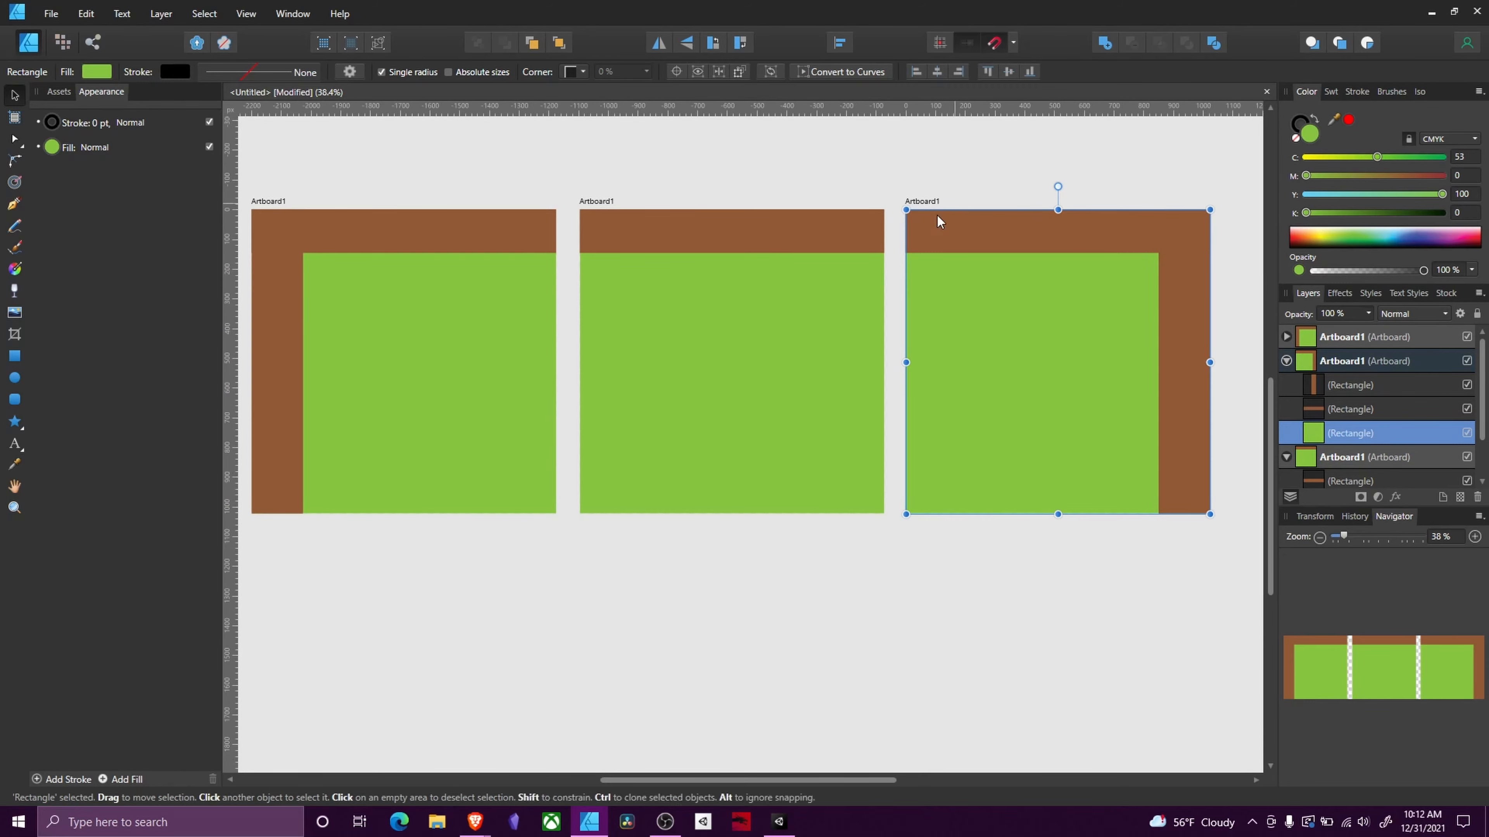
Step: Switch to Unity and add a 2D Tilemap with its parent Grid to the scene hierarchy
left_click(1430, 11)
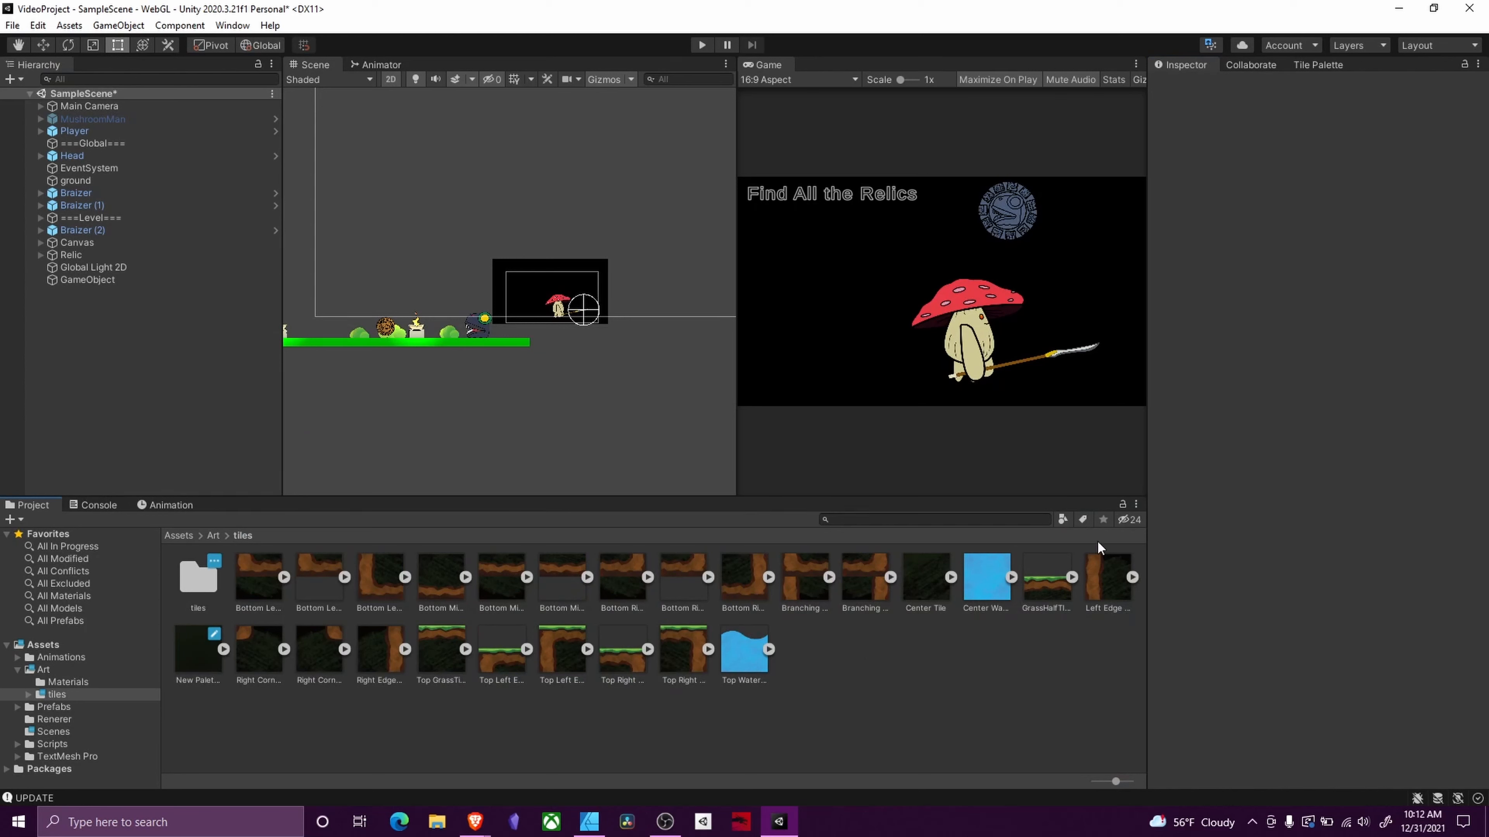
middle_click_drag(549, 435, 517, 433)
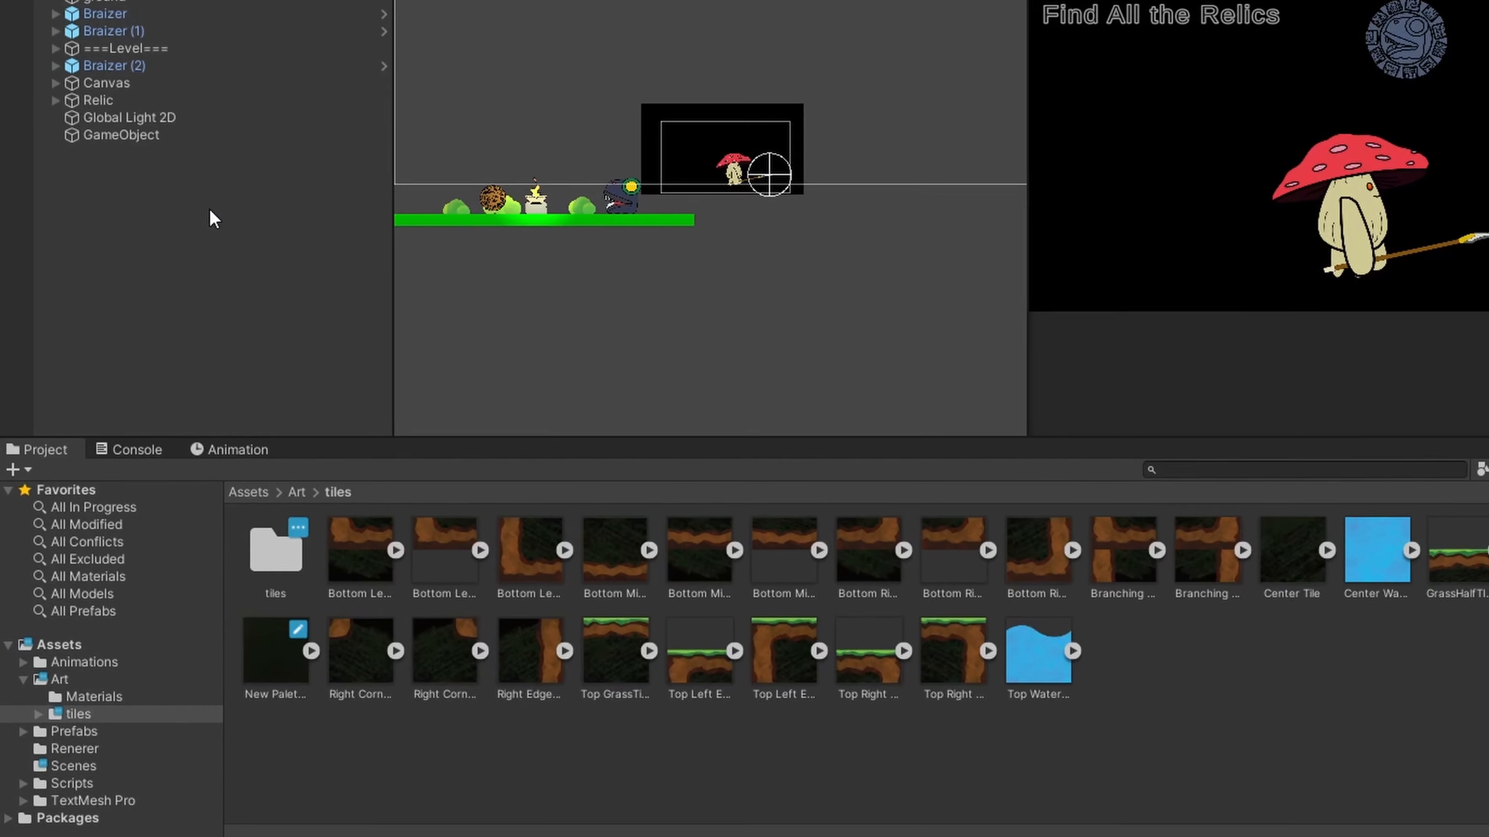
right_click(154, 339)
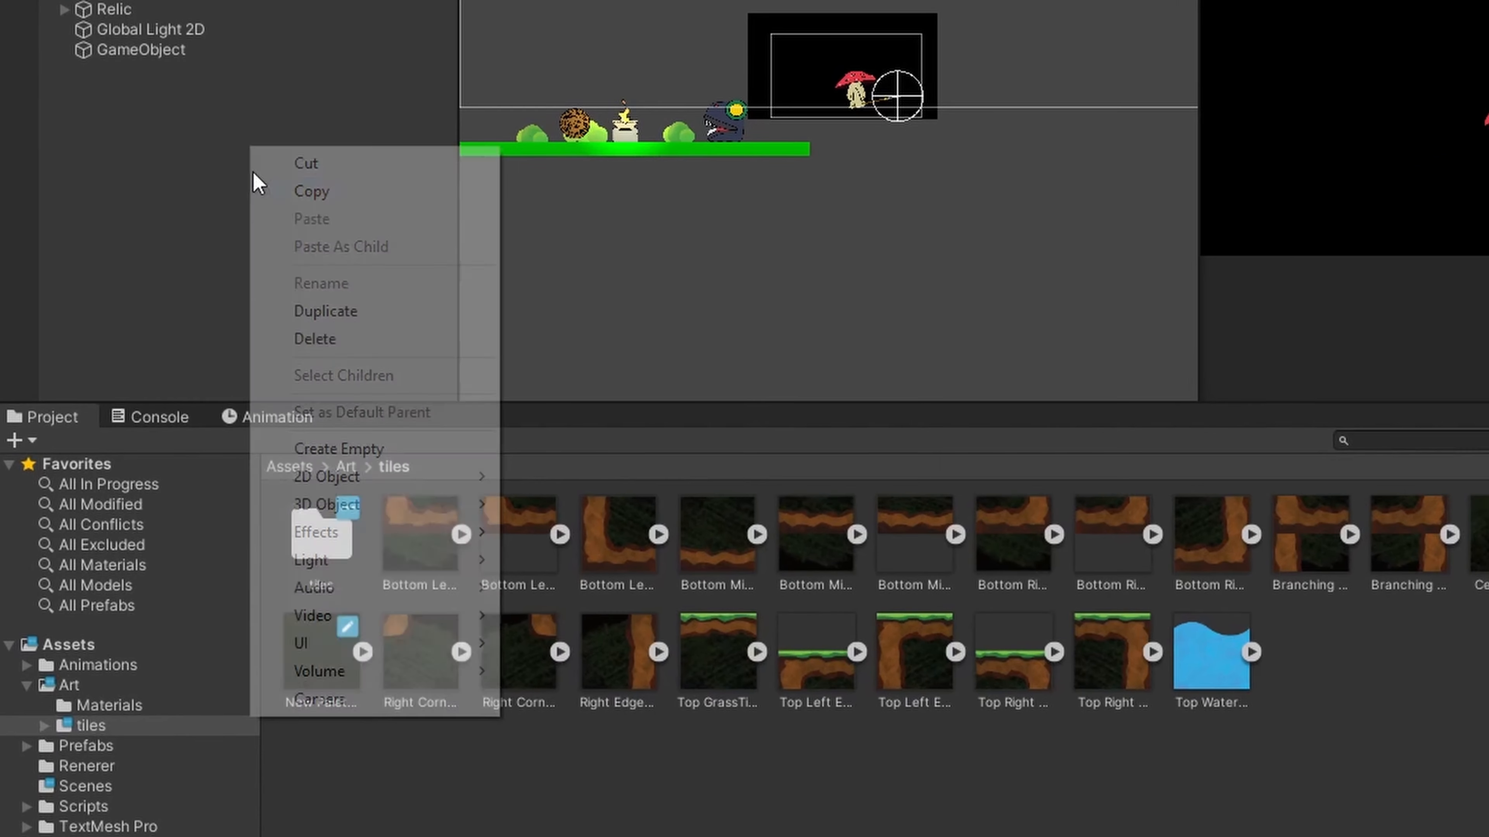
mouse_move(428, 476)
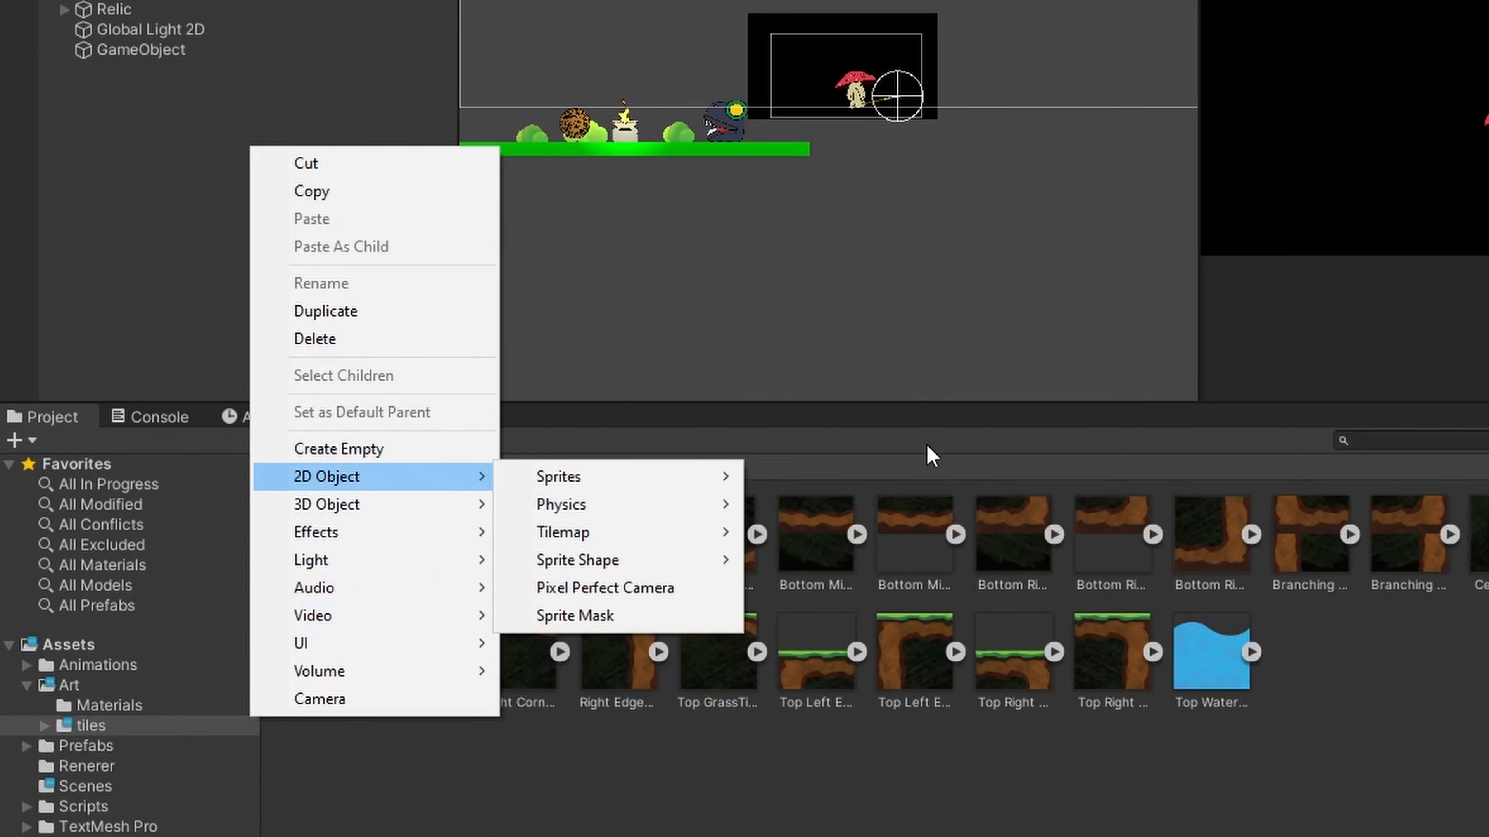
mouse_move(683, 534)
left_click(806, 532)
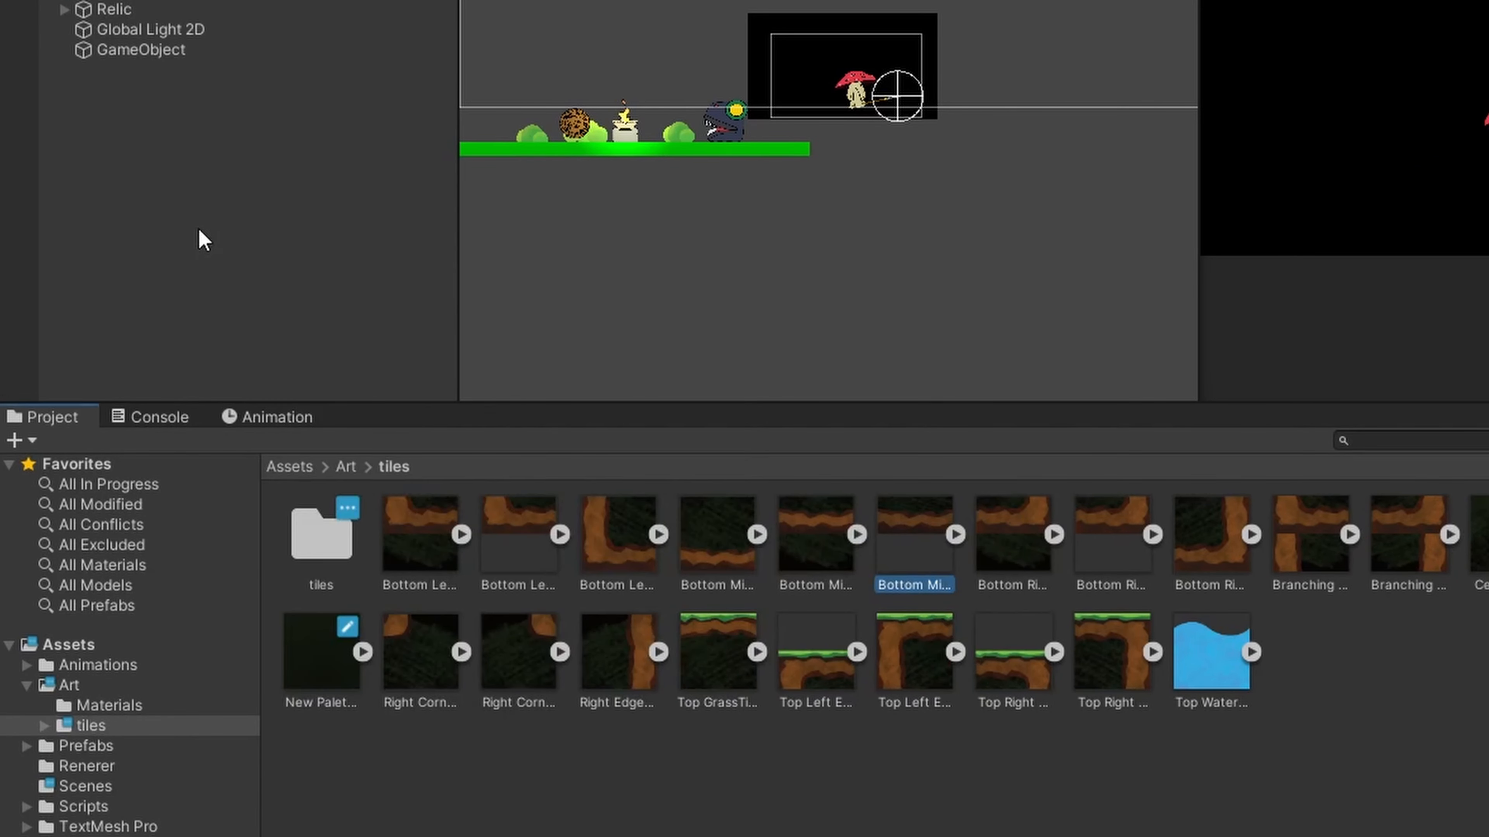
left_click(133, 311)
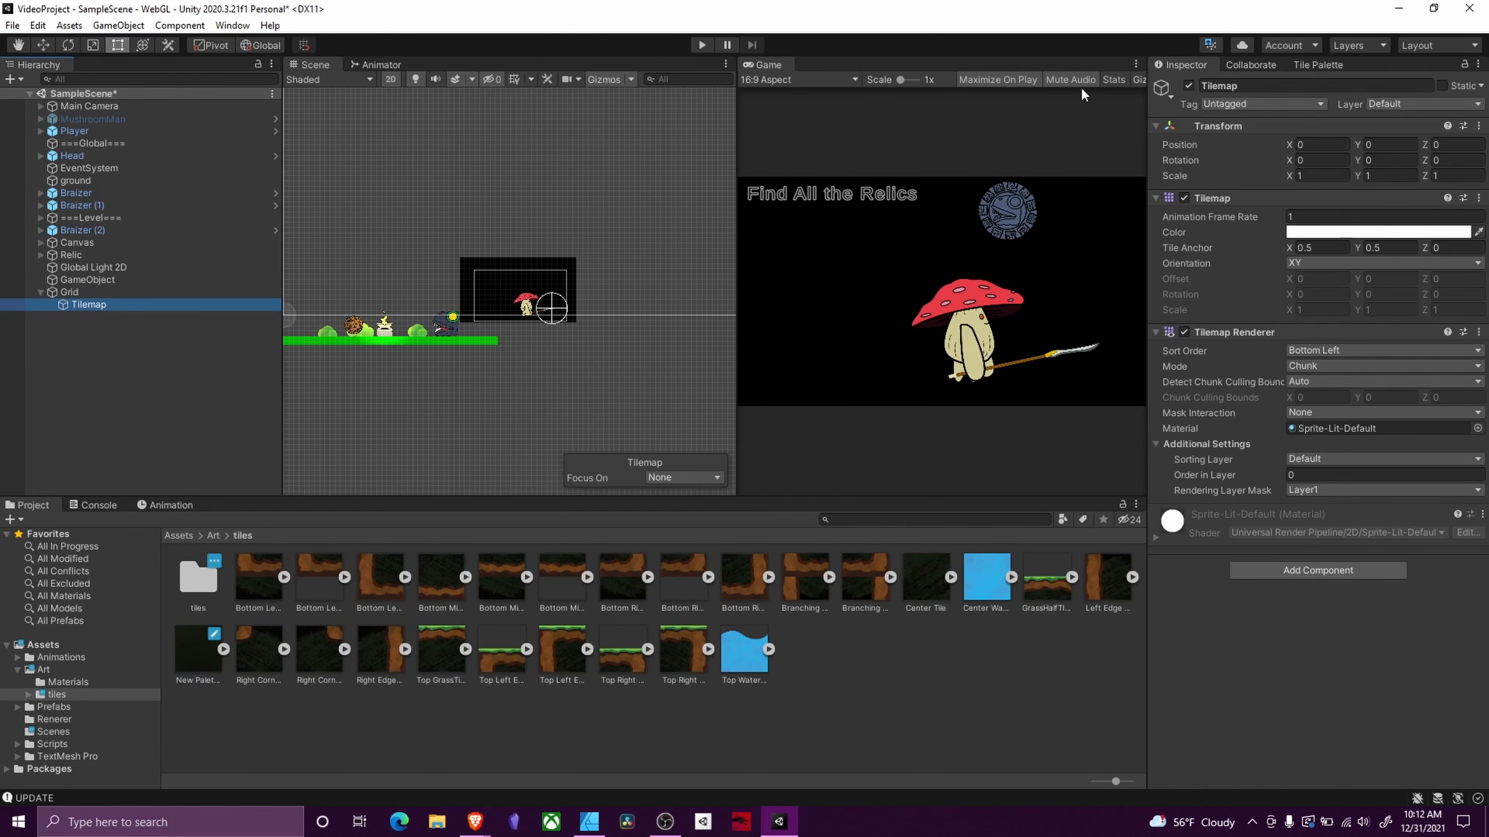
Step: Bring up the 2D Tile Palette for the new tilemap
left_click(1317, 65)
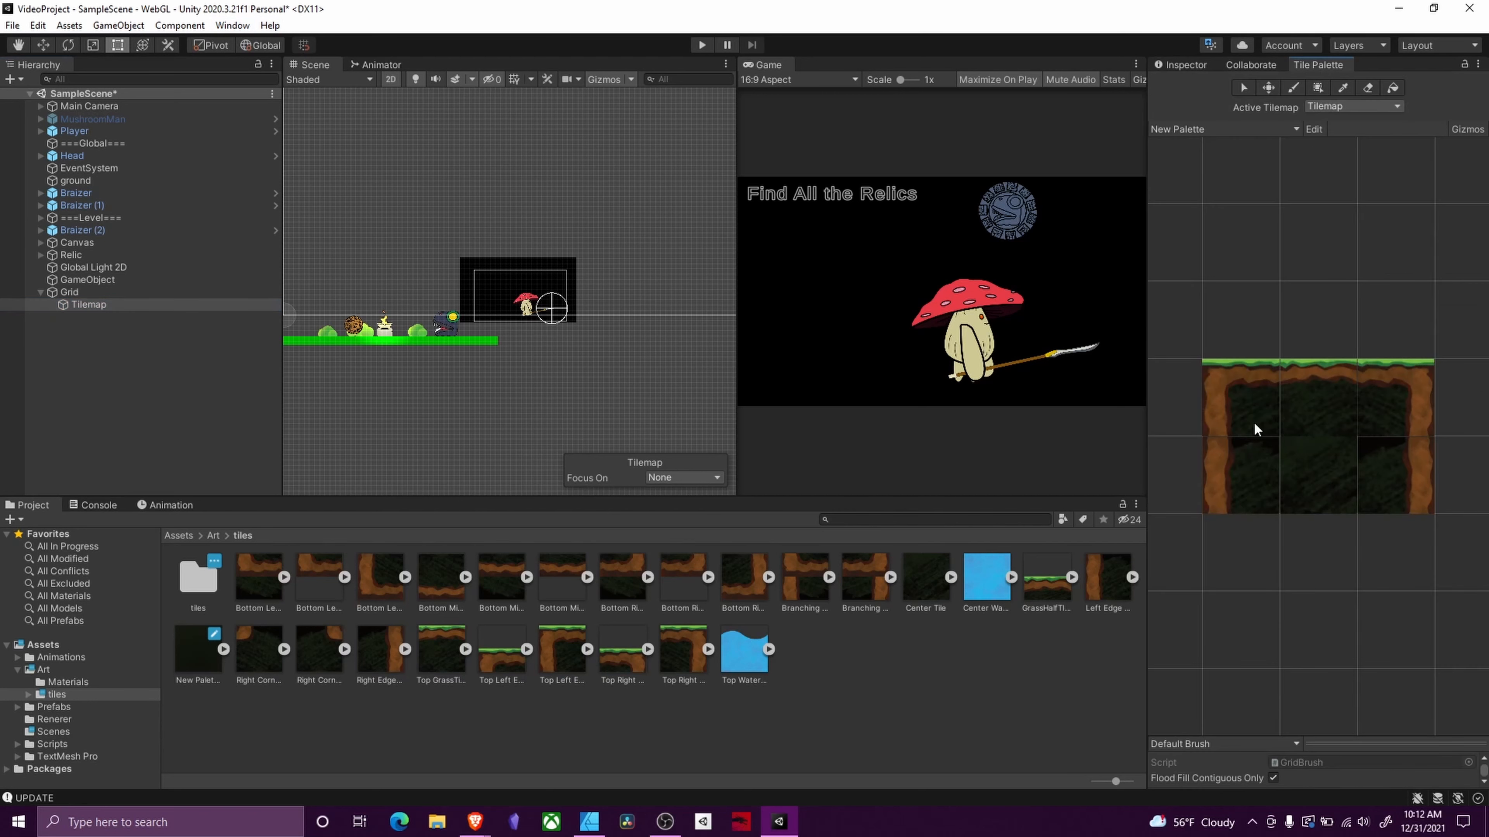
left_click(232, 26)
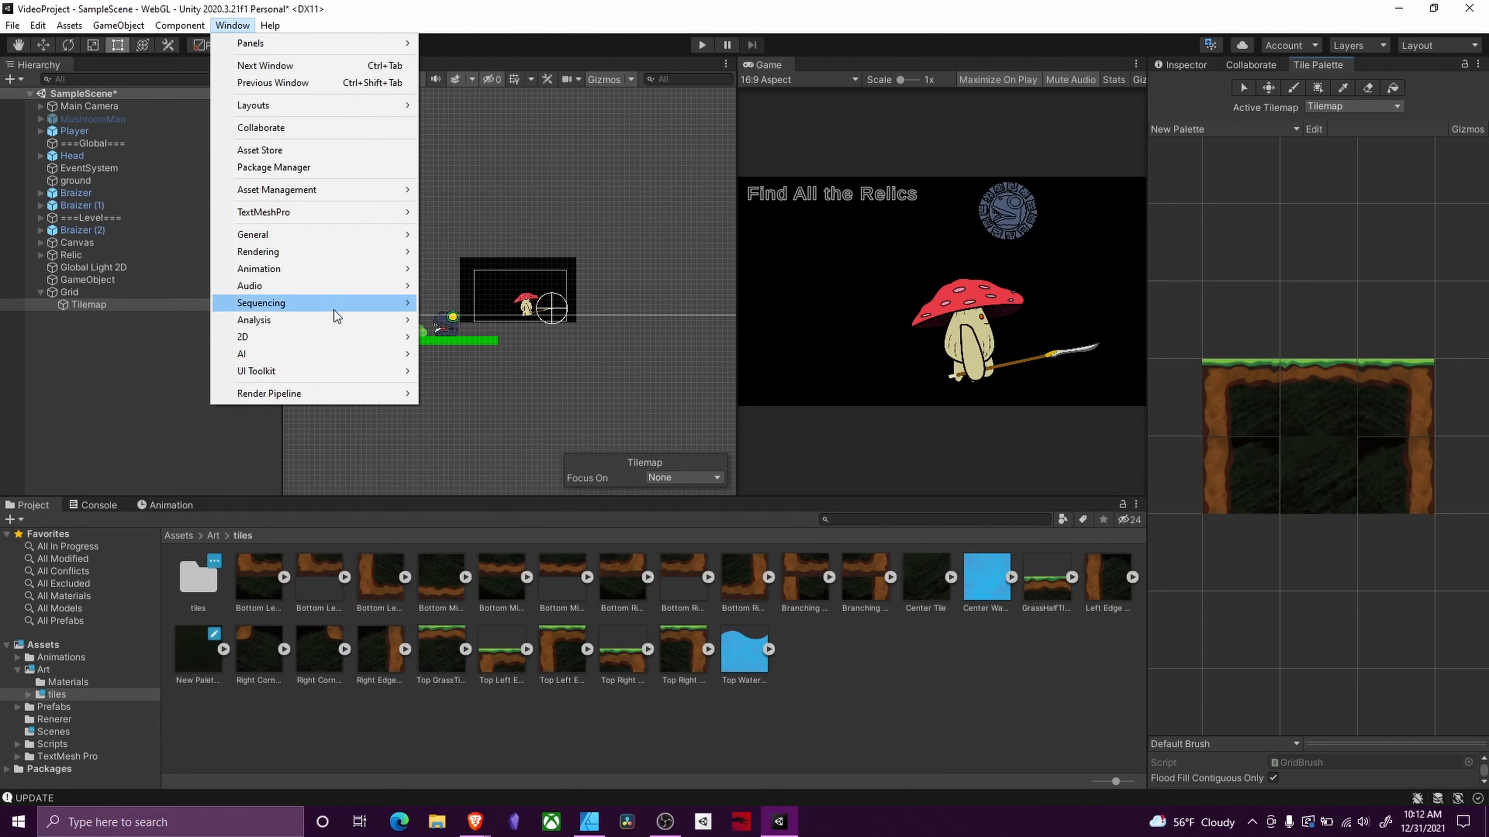
mouse_move(349, 339)
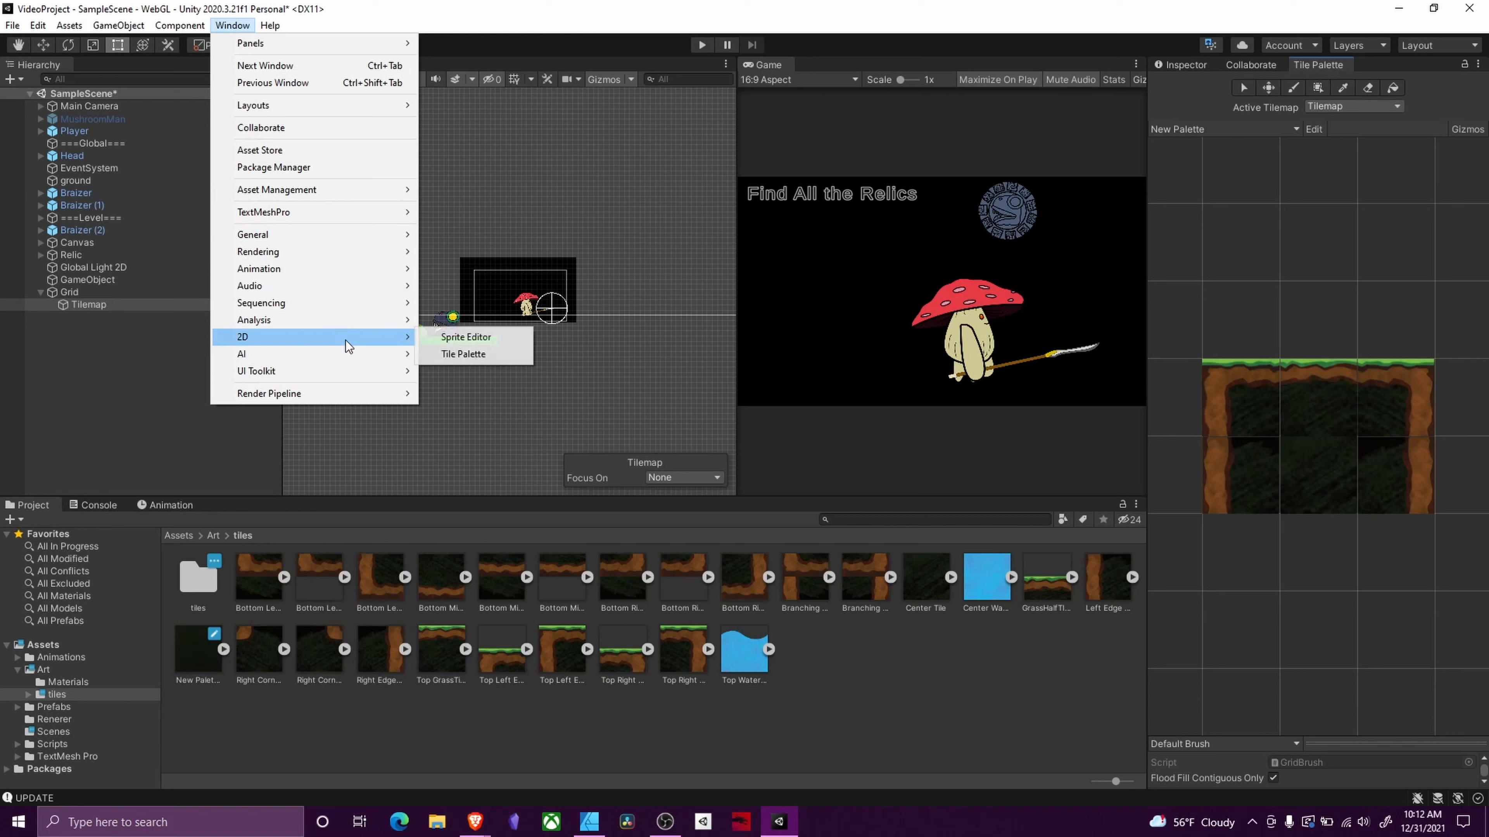
left_click(495, 362)
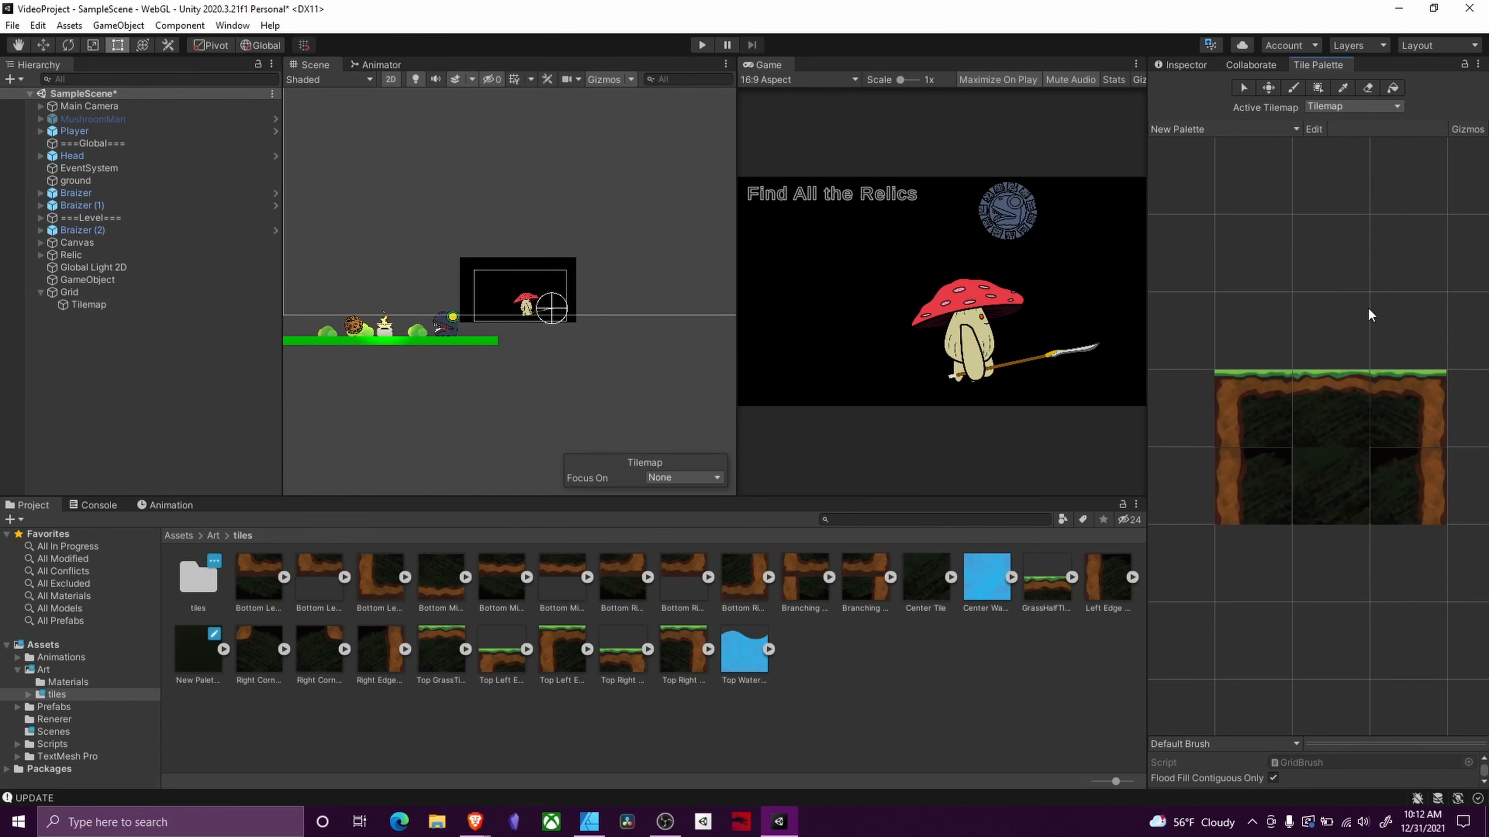
Step: View the available tile palettes and the option for creating a new one
left_click(1214, 126)
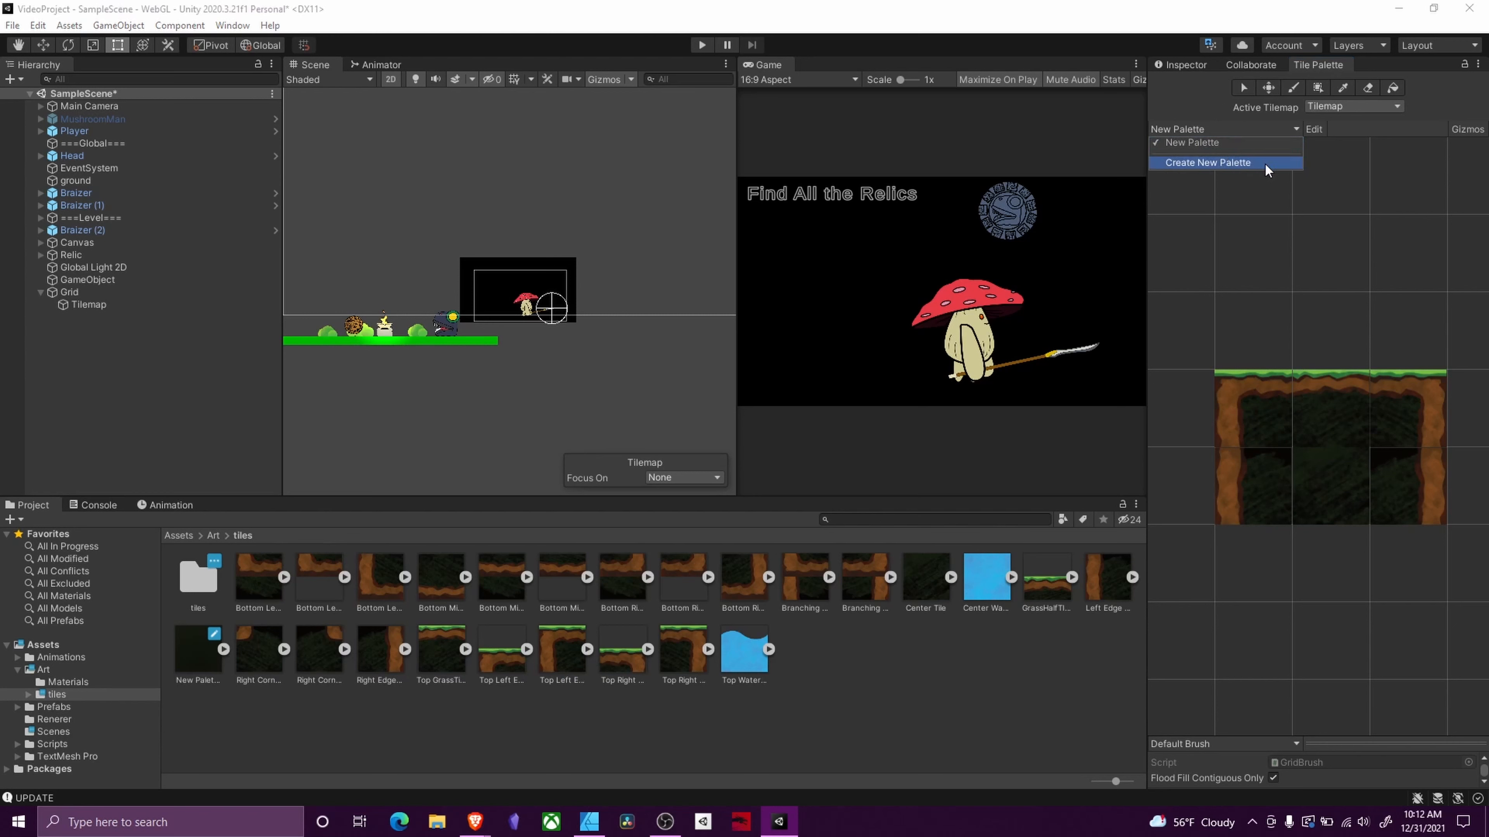
left_click(1045, 692)
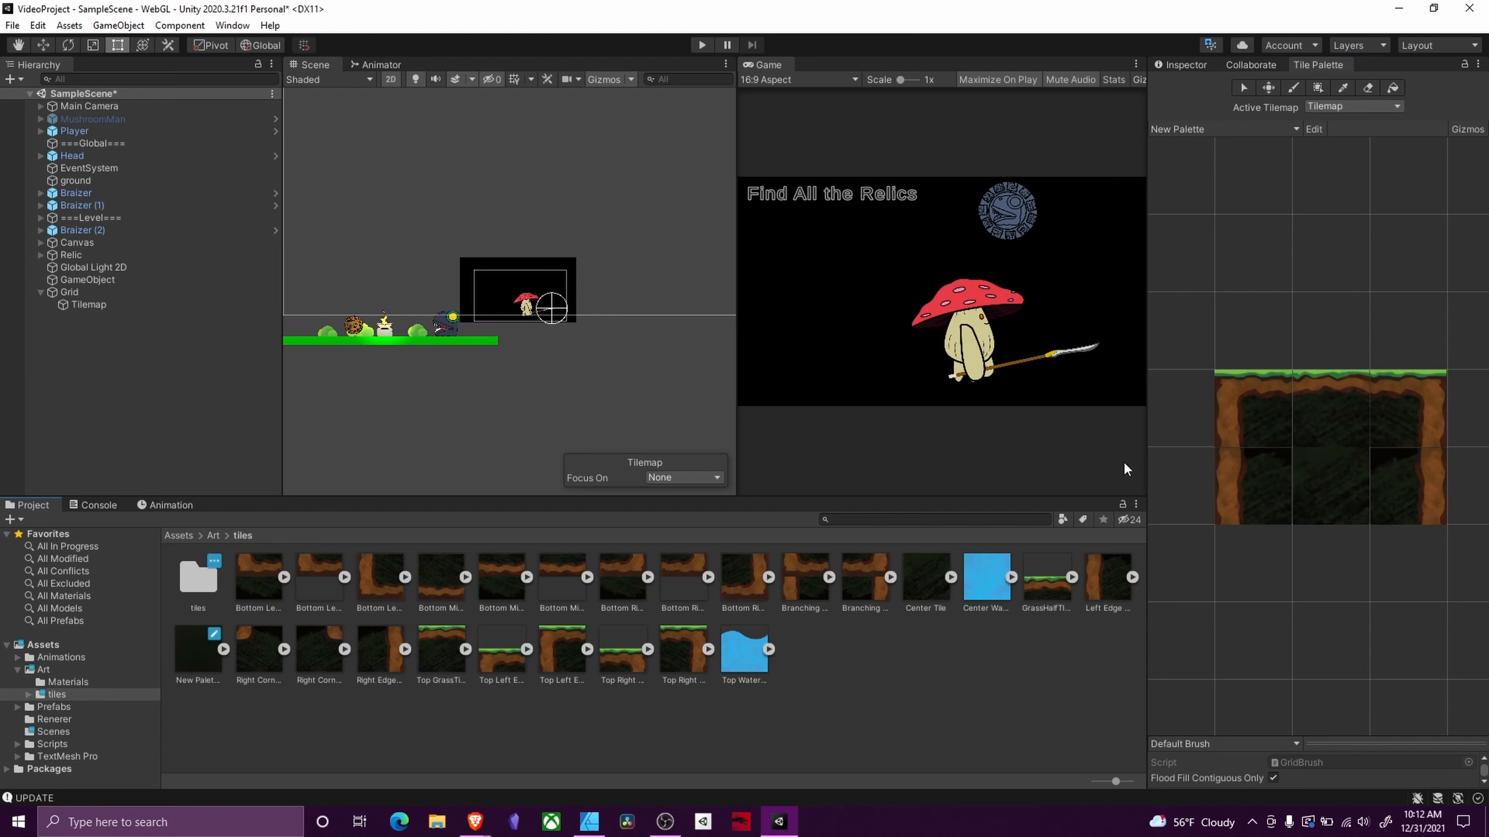
left_click(1288, 125)
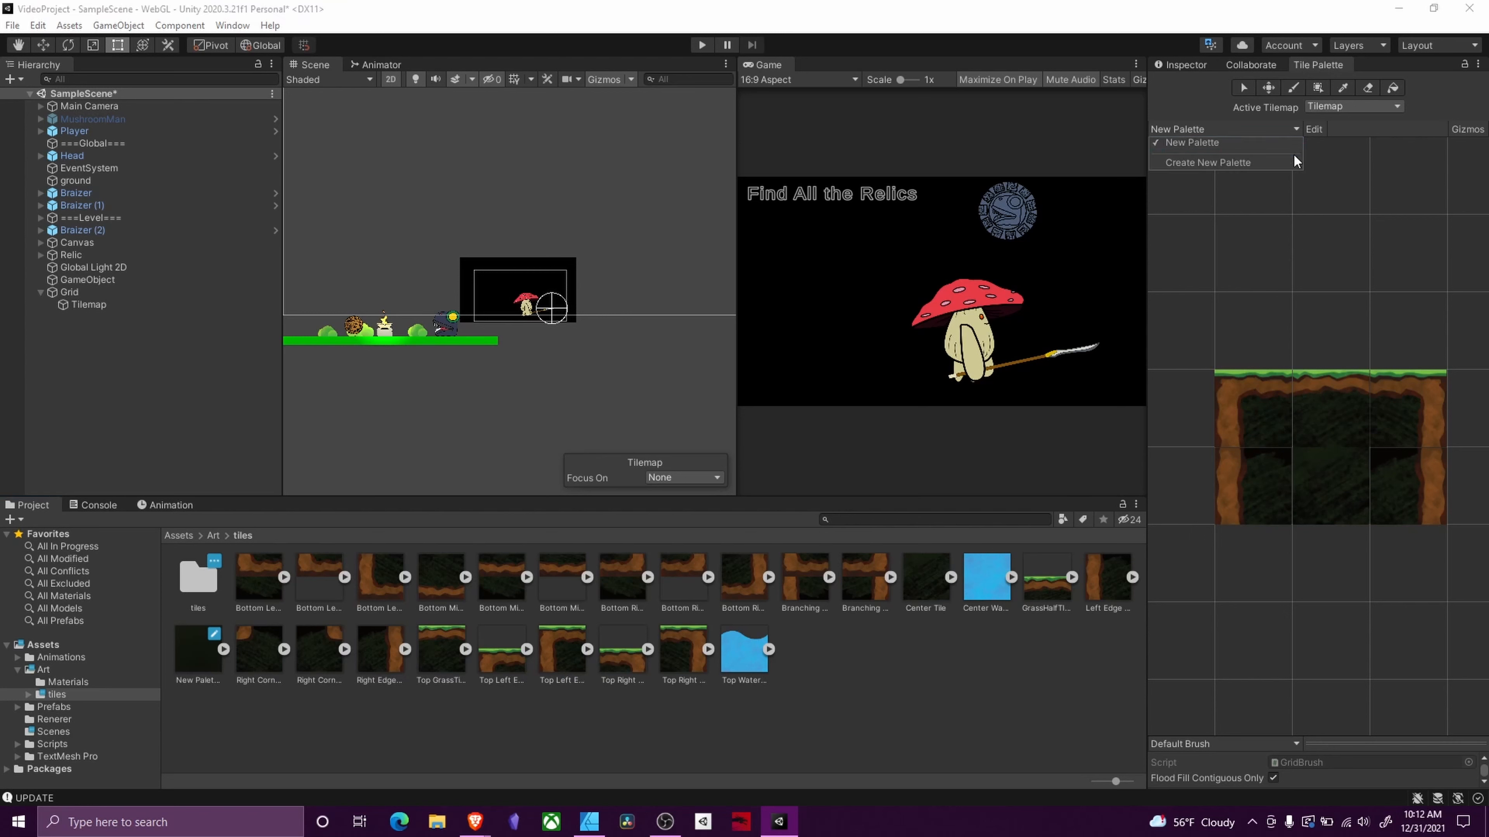
left_click(1282, 334)
Step: Examine the tile sprites' import settings, comparing Bottom Mid Grass's Pixels Per Unit with the cell size of the scene grid
left_click(441, 578)
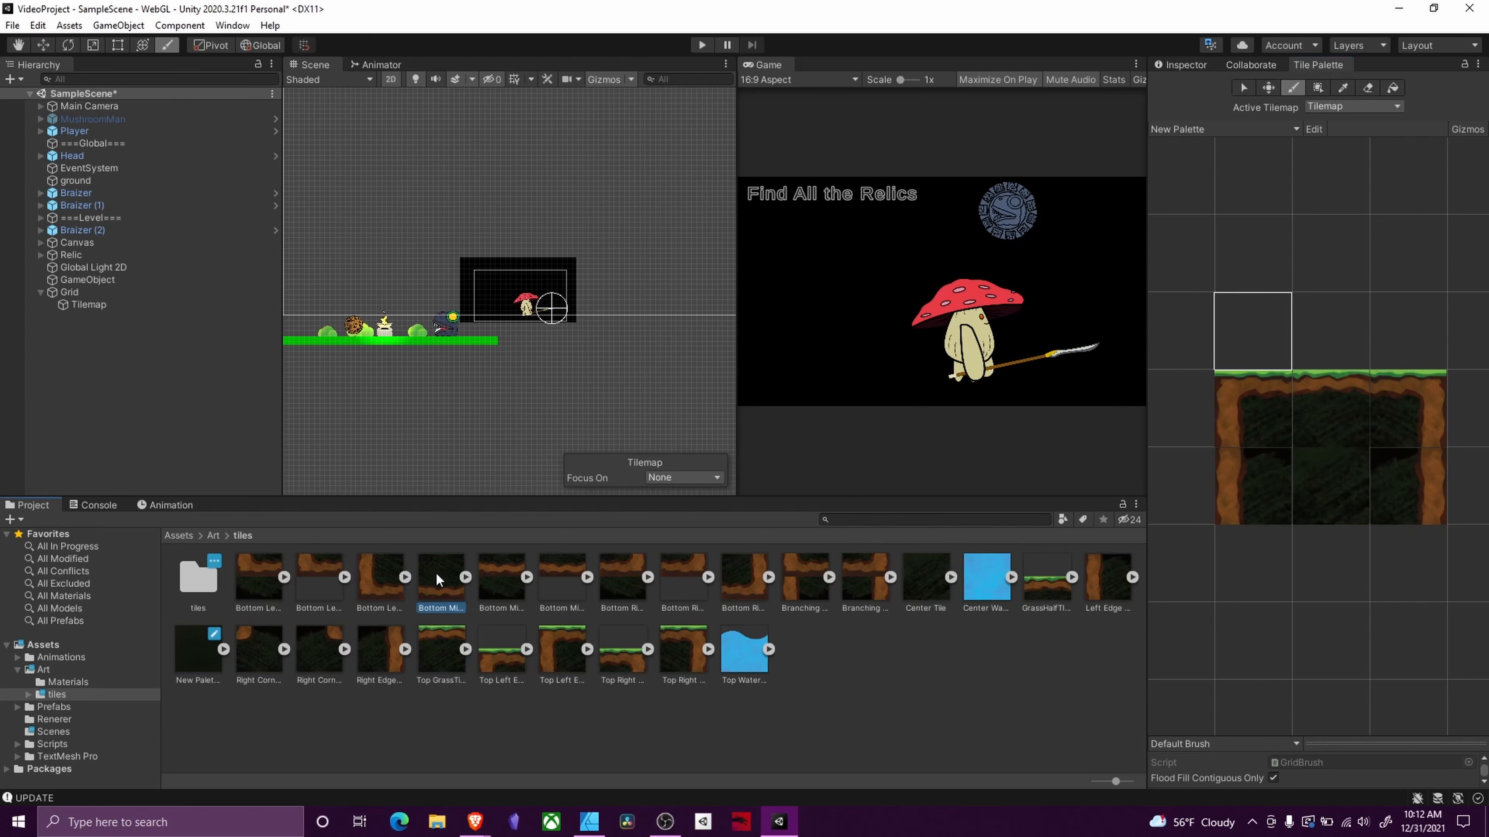
left_click(859, 566)
left_click(566, 601)
left_click(1187, 68)
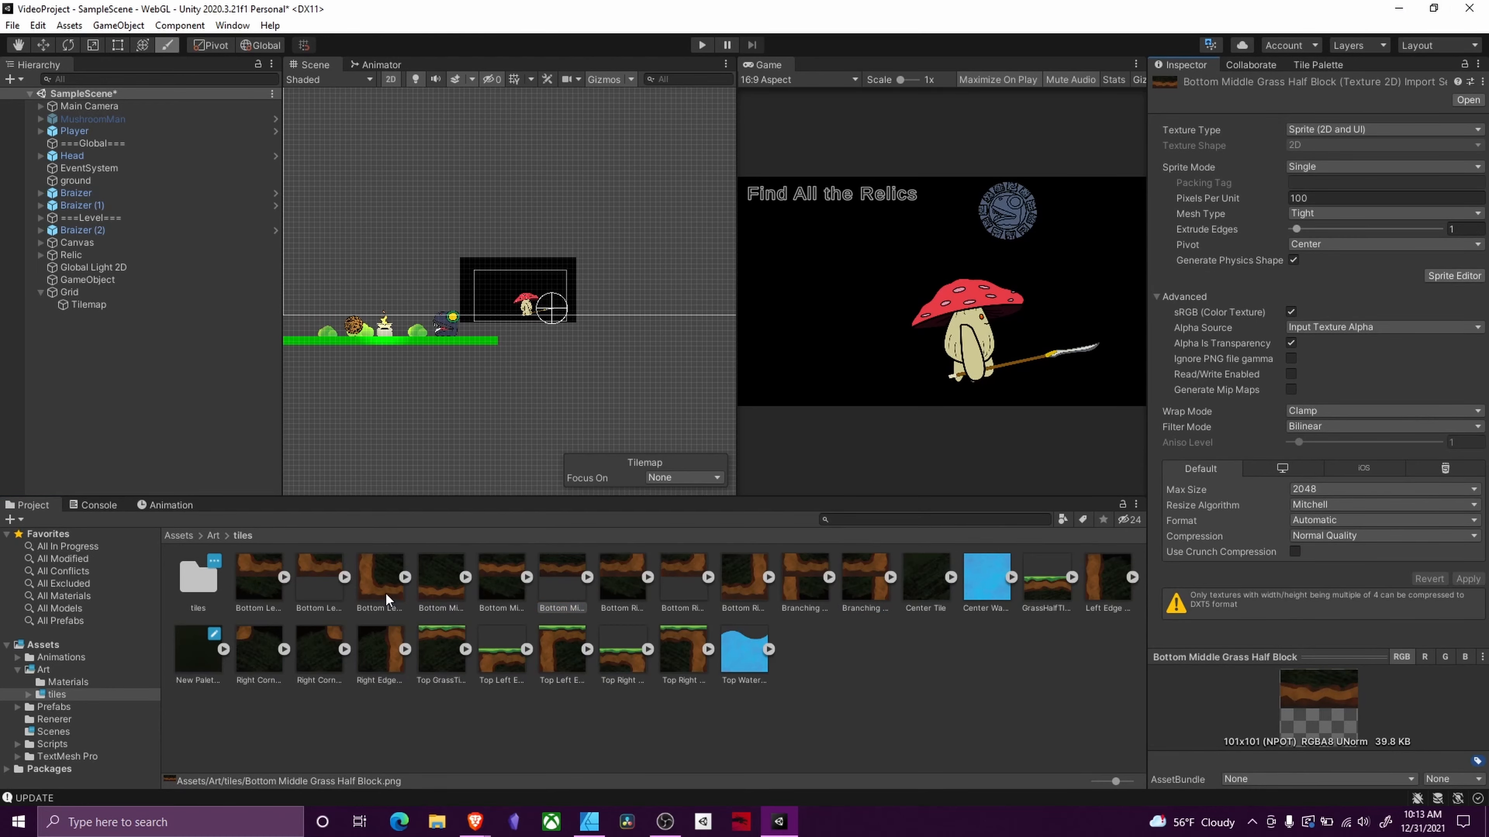
left_click(441, 578)
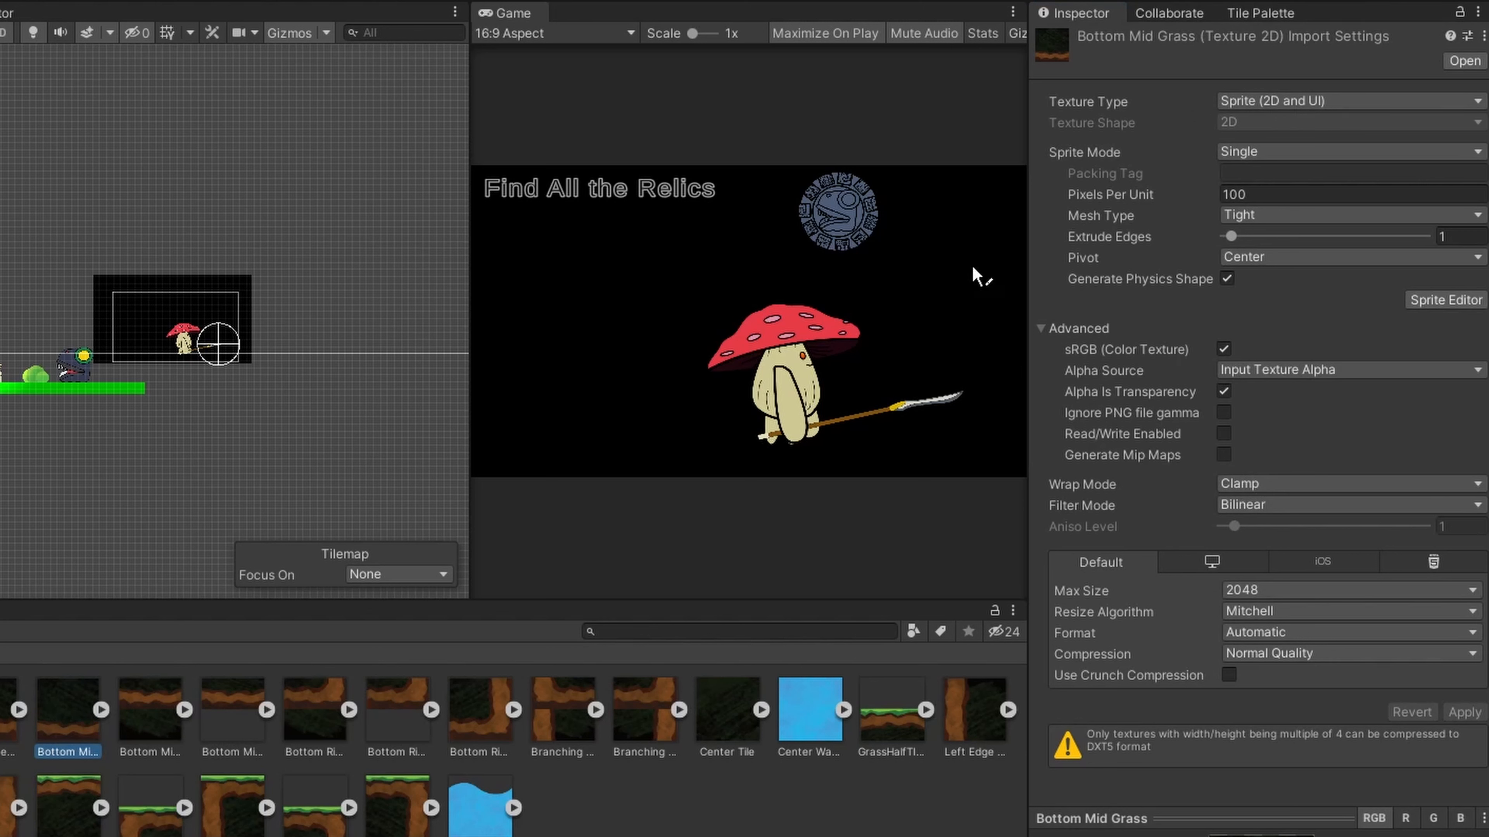
left_click(1266, 193)
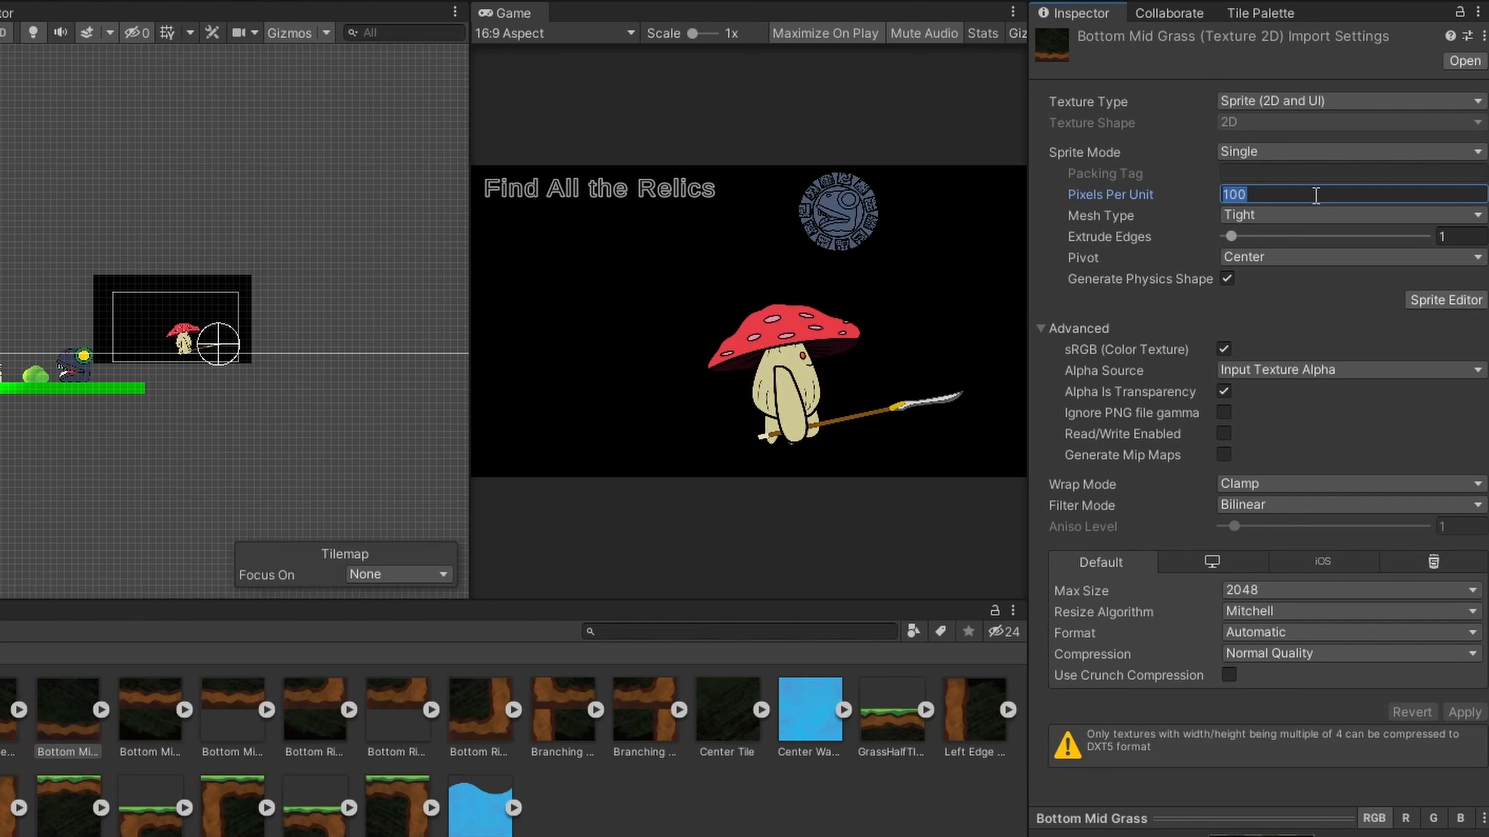
scroll(181, 442, "up", 8)
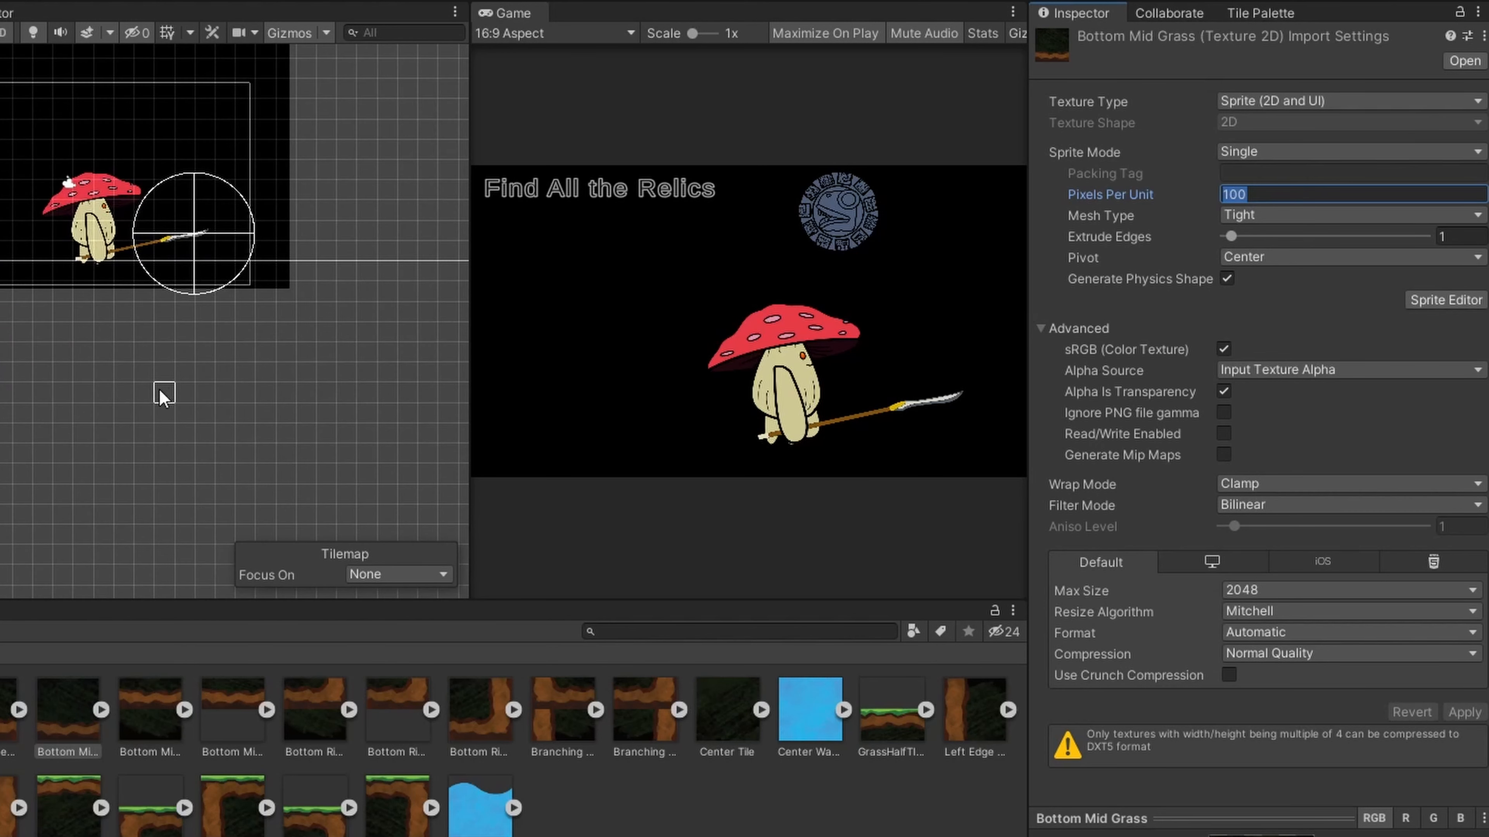
scroll(135, 381, "up", 4)
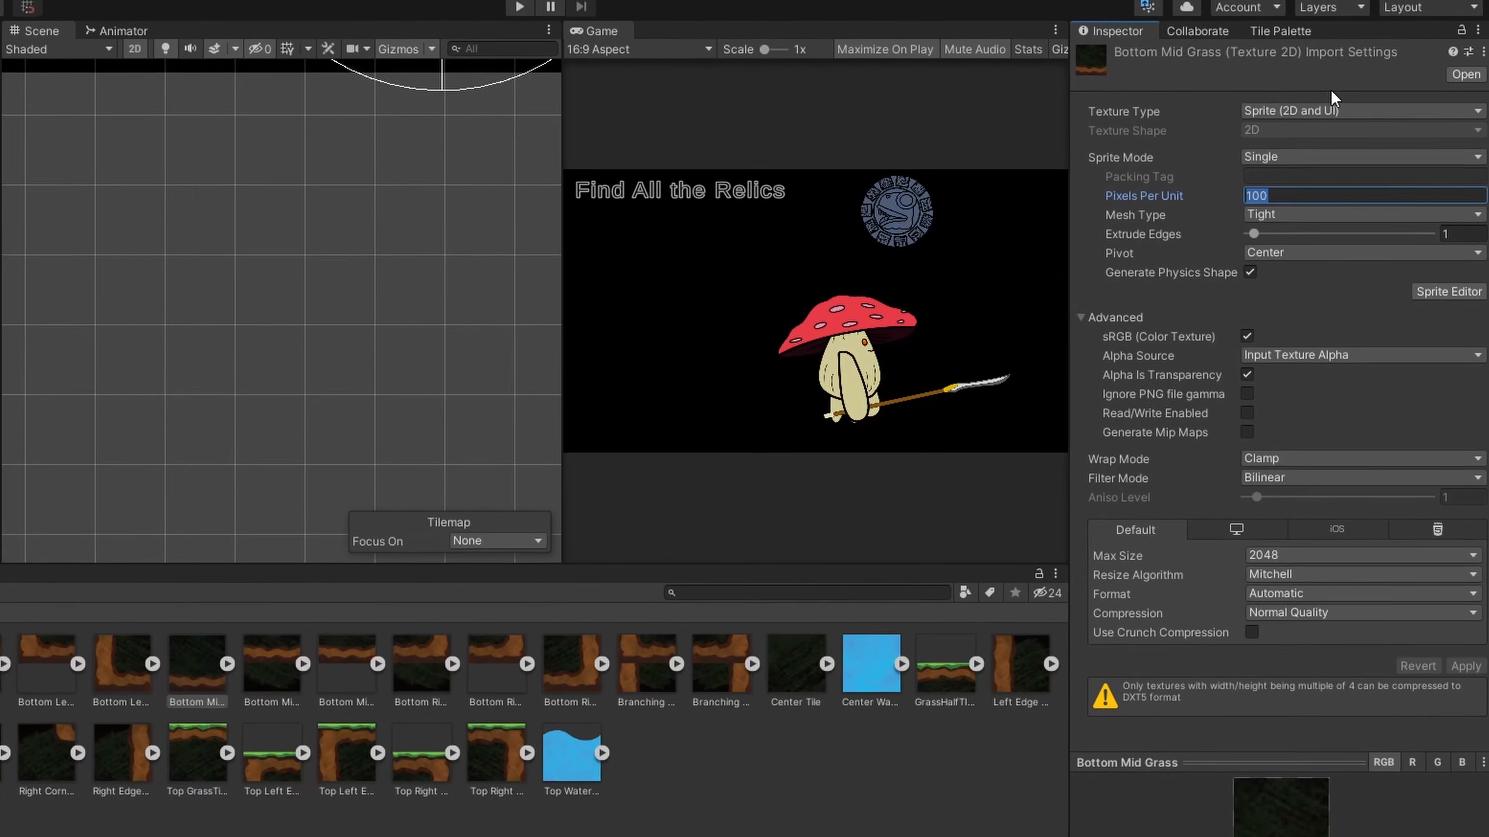
Step: Add the Bottom Right Grass sprite to New Palette beneath the right edge tile, saving its tile asset as Bottom Right Grass
left_click(1262, 14)
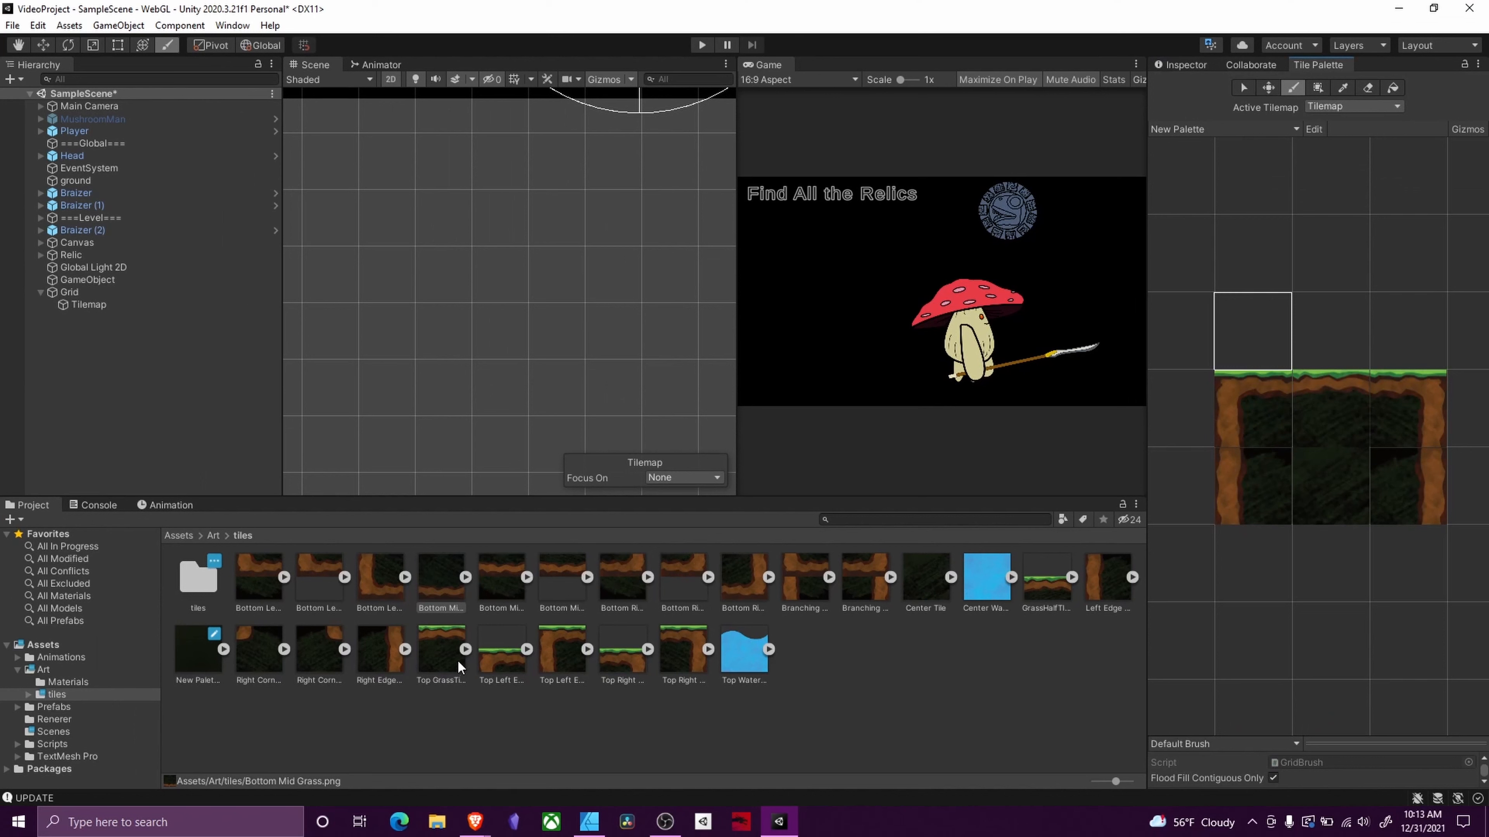
middle_click_drag(1338, 564, 1371, 467)
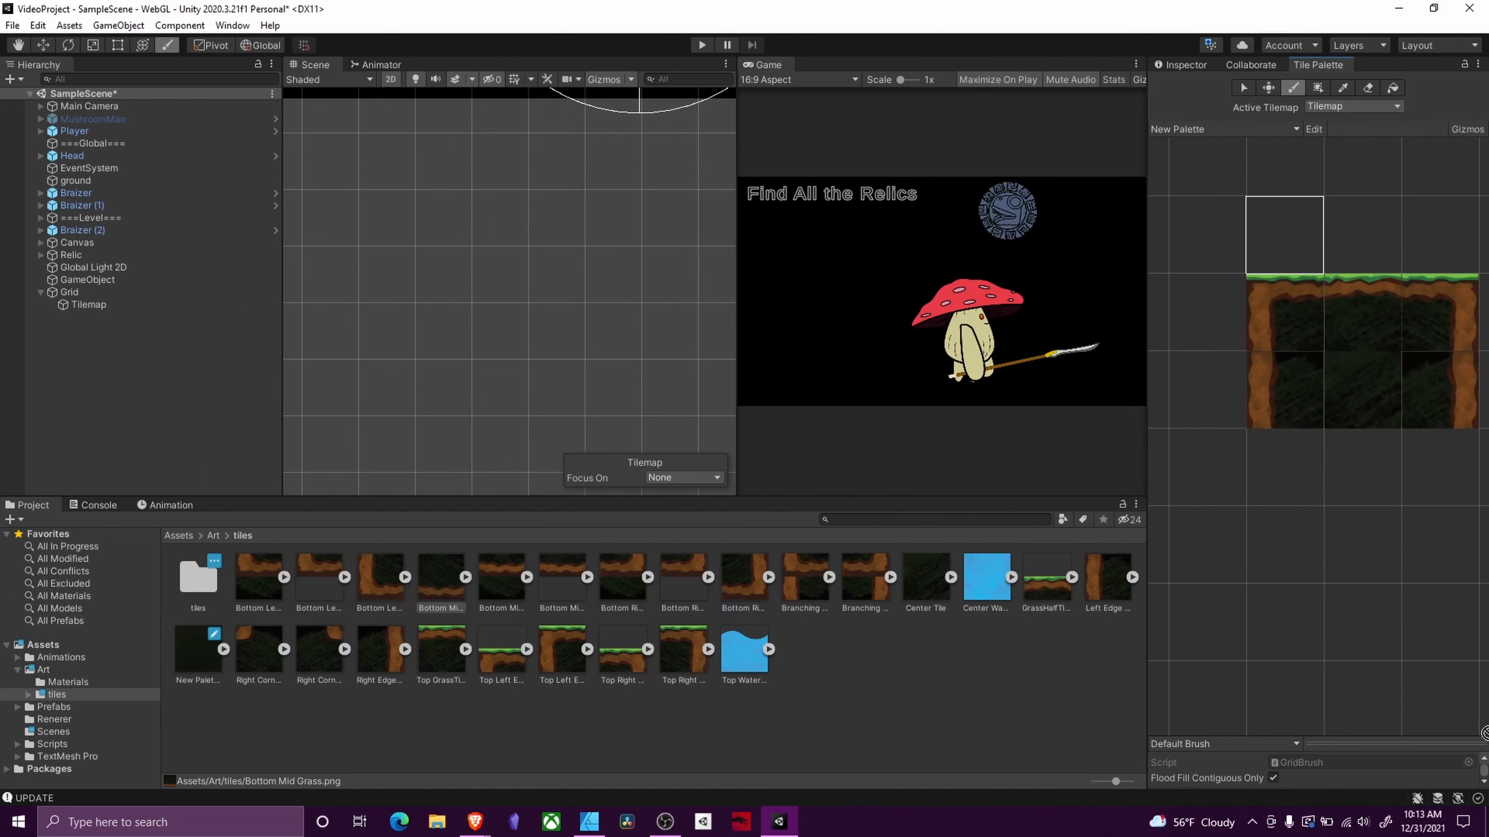
left_click_drag(1484, 733, 1439, 466)
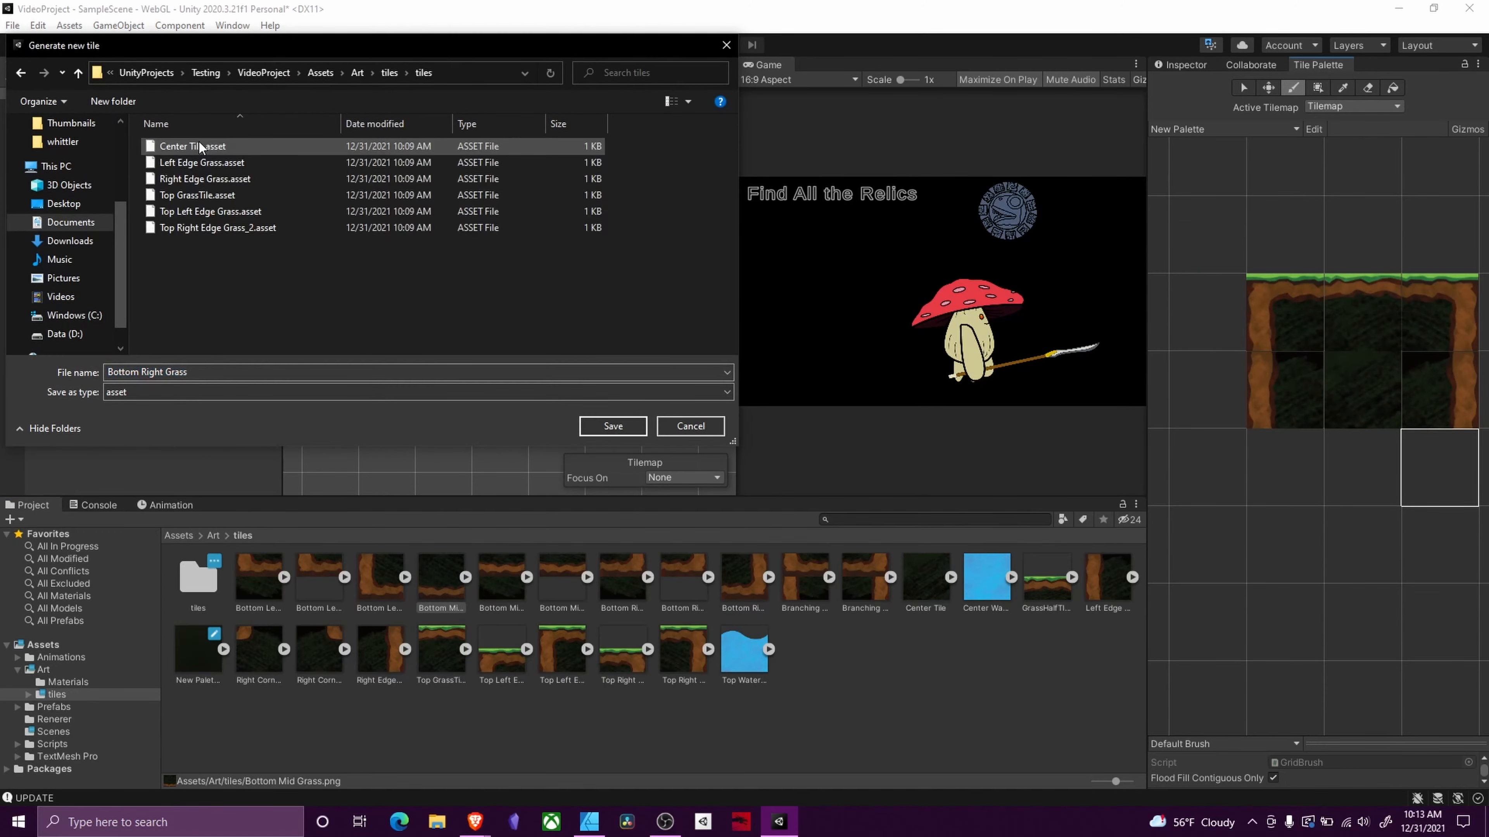
left_click(614, 427)
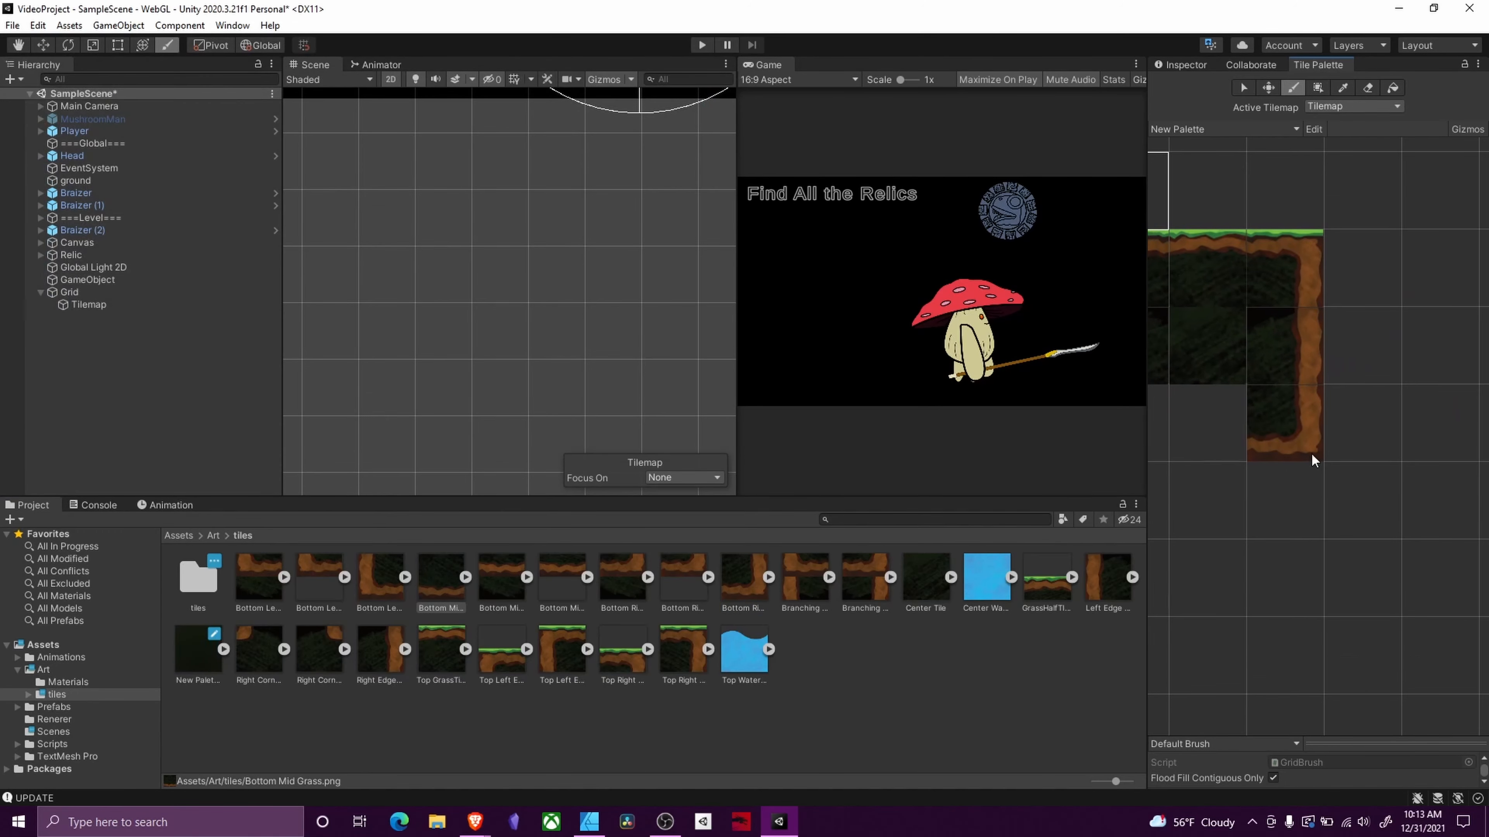
Step: Paint a row of top grass tiles beneath the player on the tilemap and cap its right end with the top right corner tile
left_click(1312, 457)
scroll(616, 319, "down", 2)
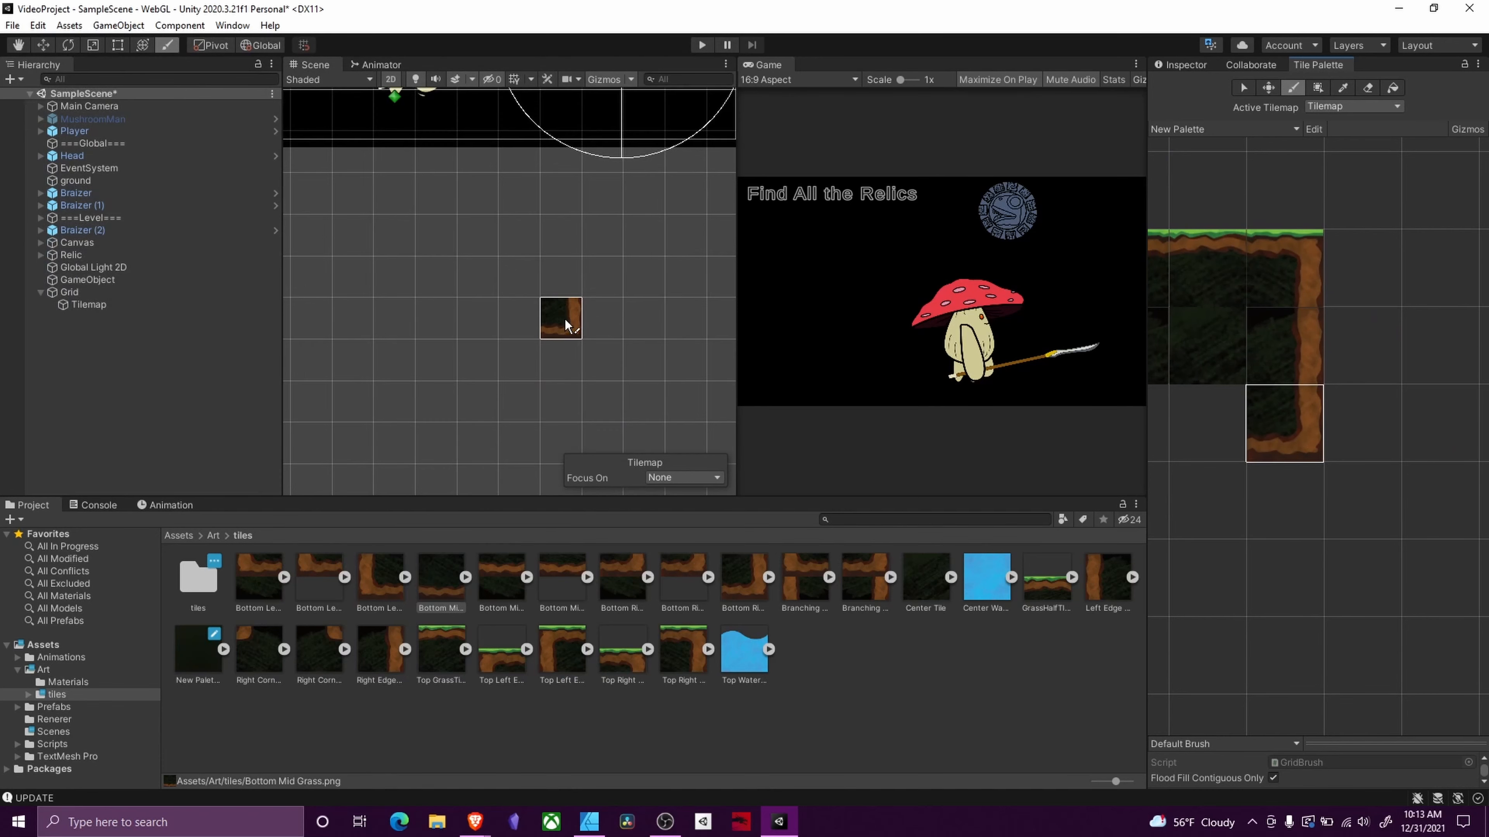
scroll(565, 325, "down", 4)
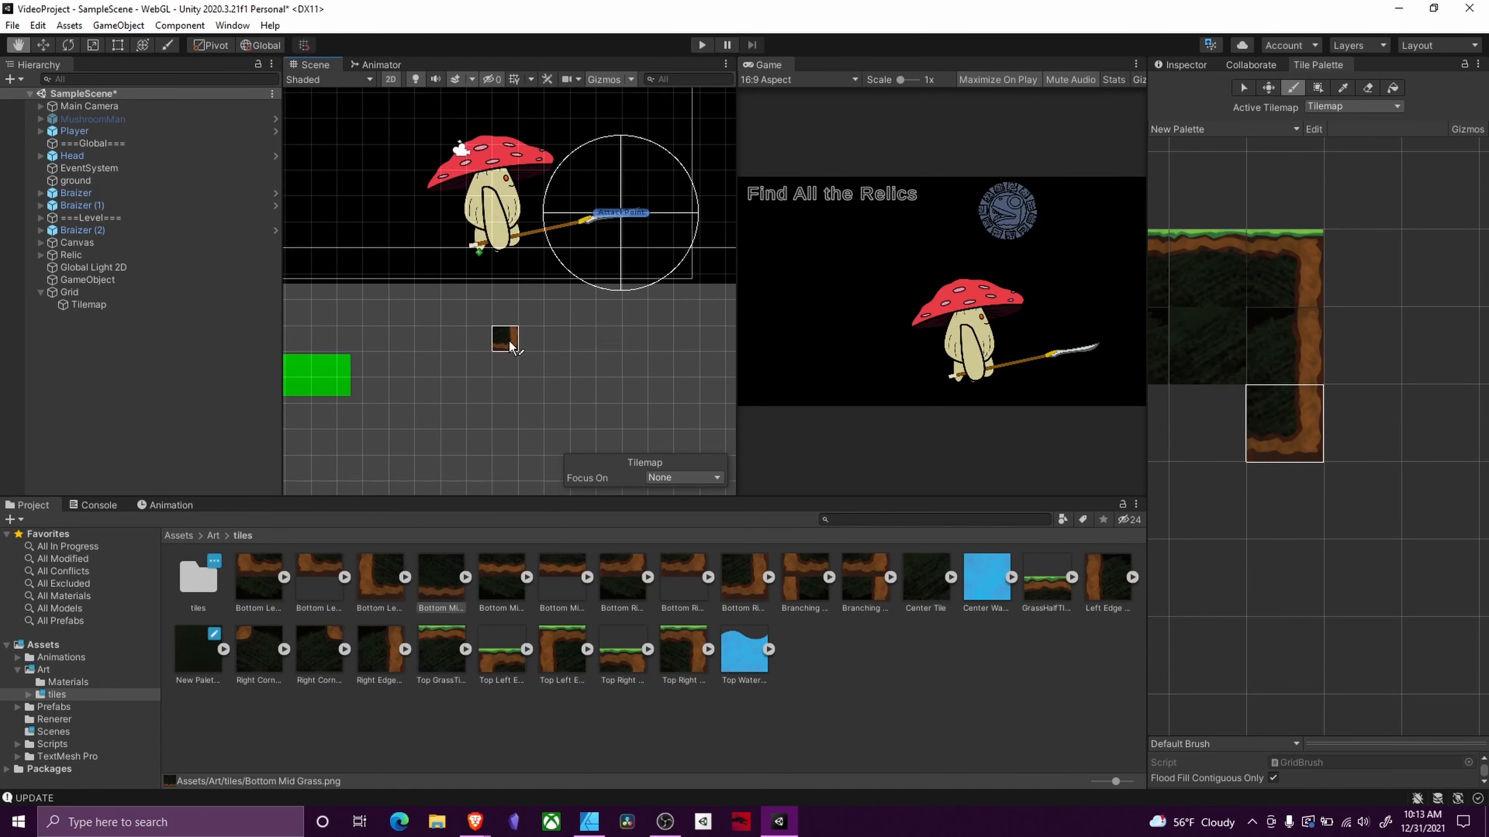
middle_click_drag(509, 345, 505, 292)
left_click(1211, 280)
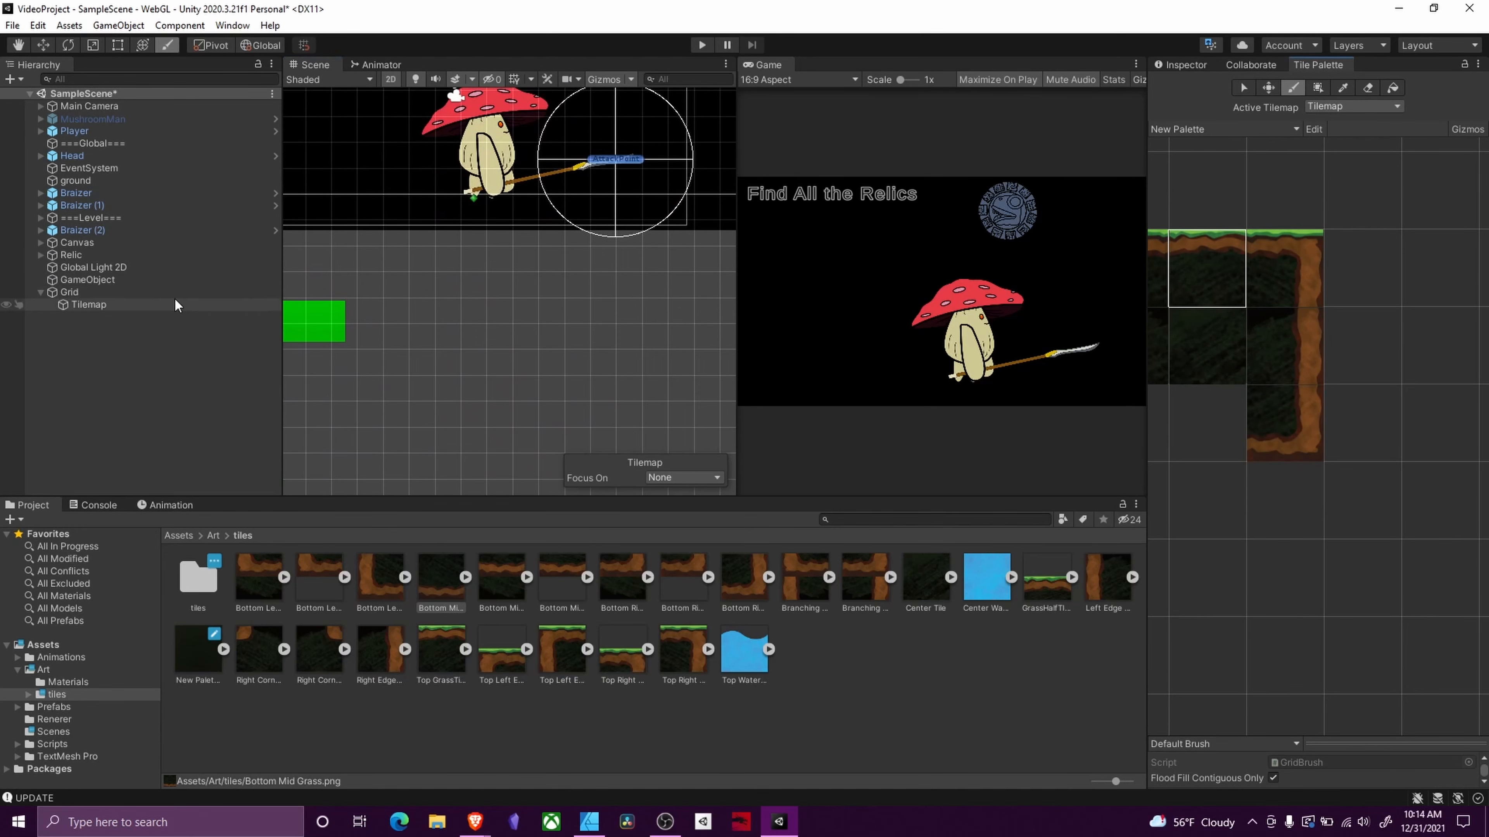
left_click_drag(399, 239, 692, 238)
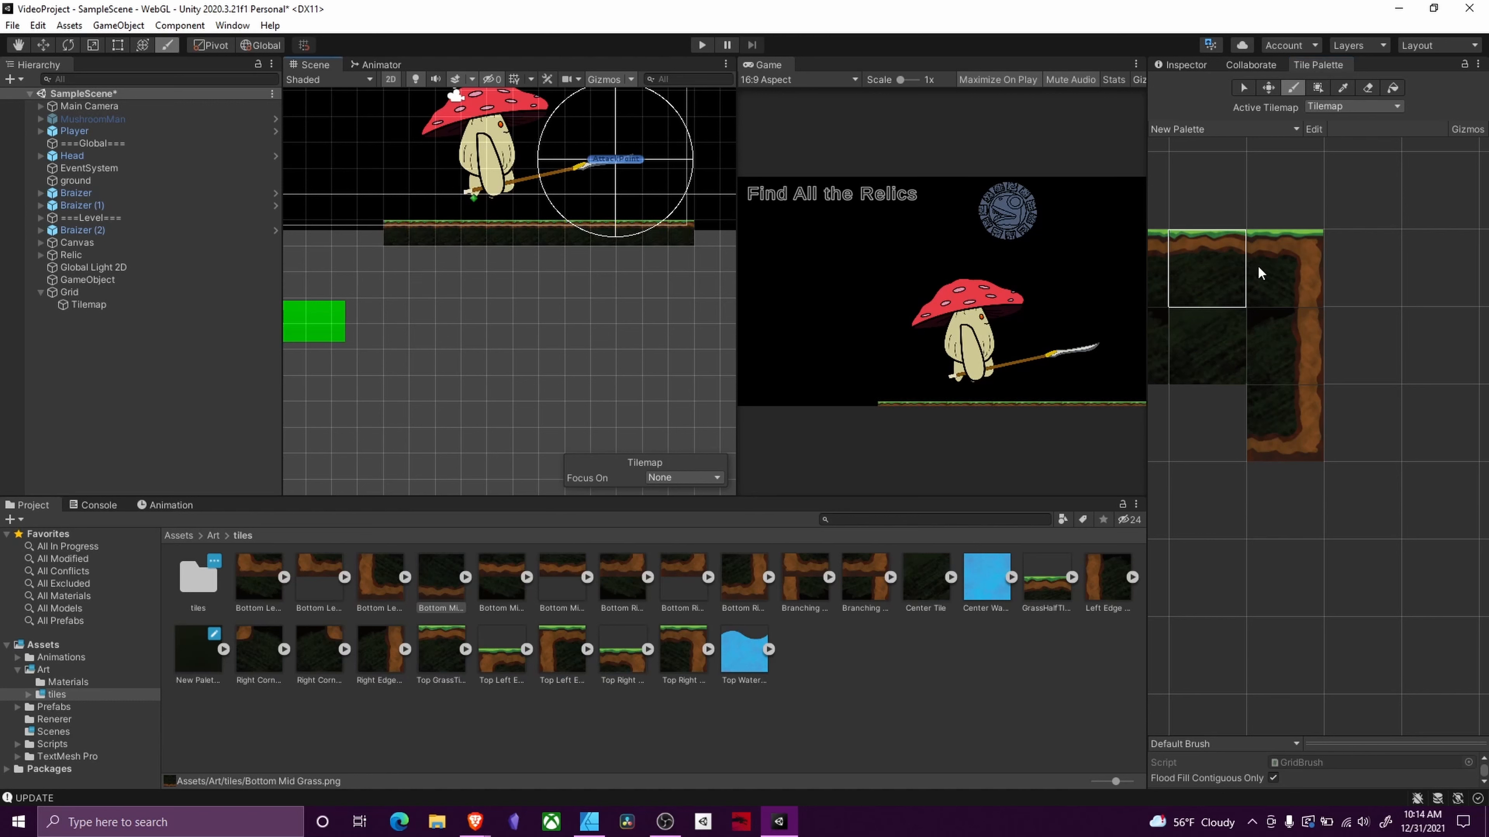
left_click(1260, 274)
left_click(705, 234)
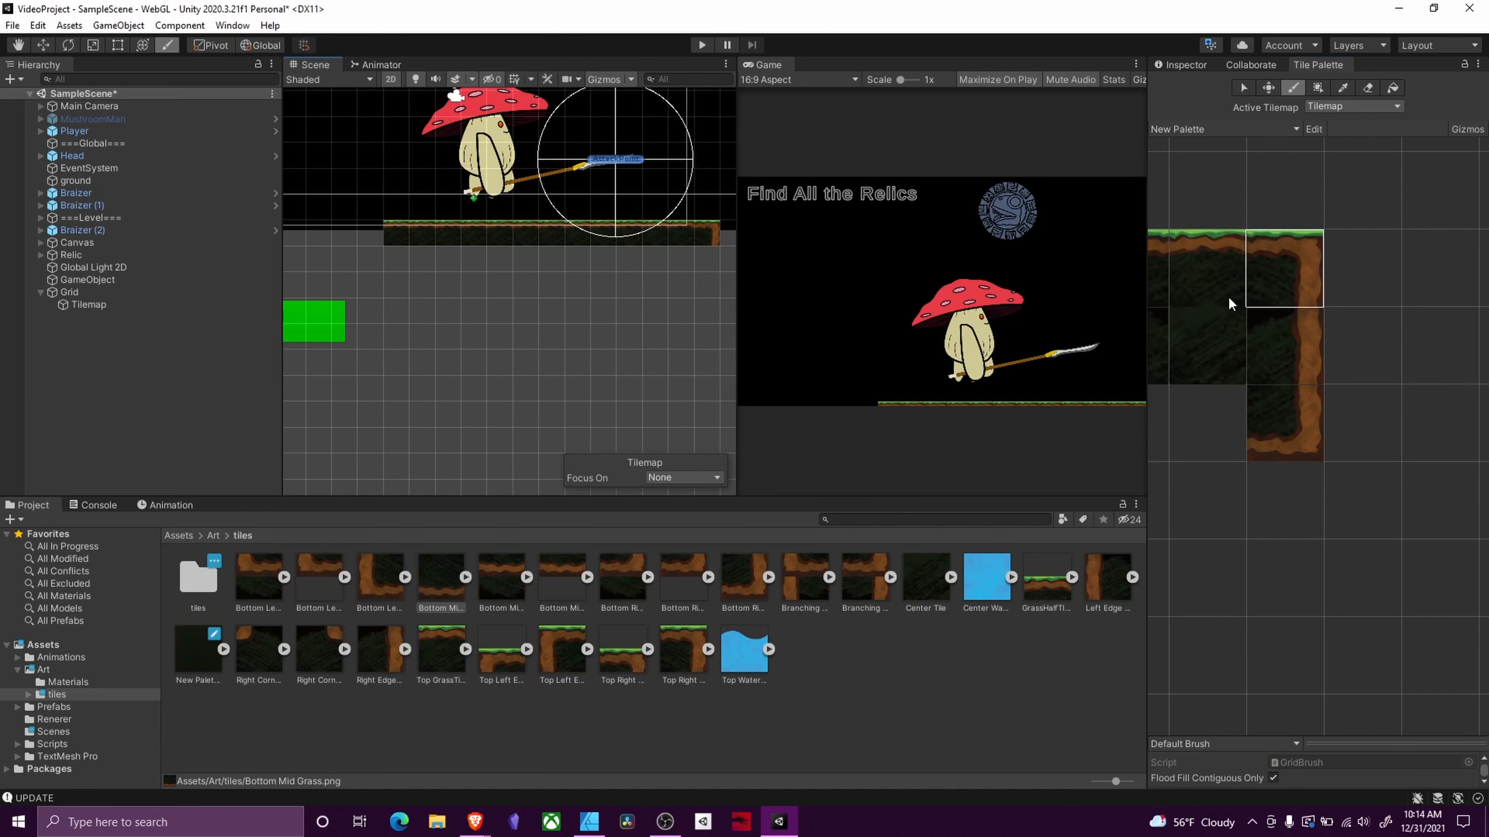
middle_click_drag(1229, 303, 1316, 309)
left_click(1313, 306)
left_click(370, 233)
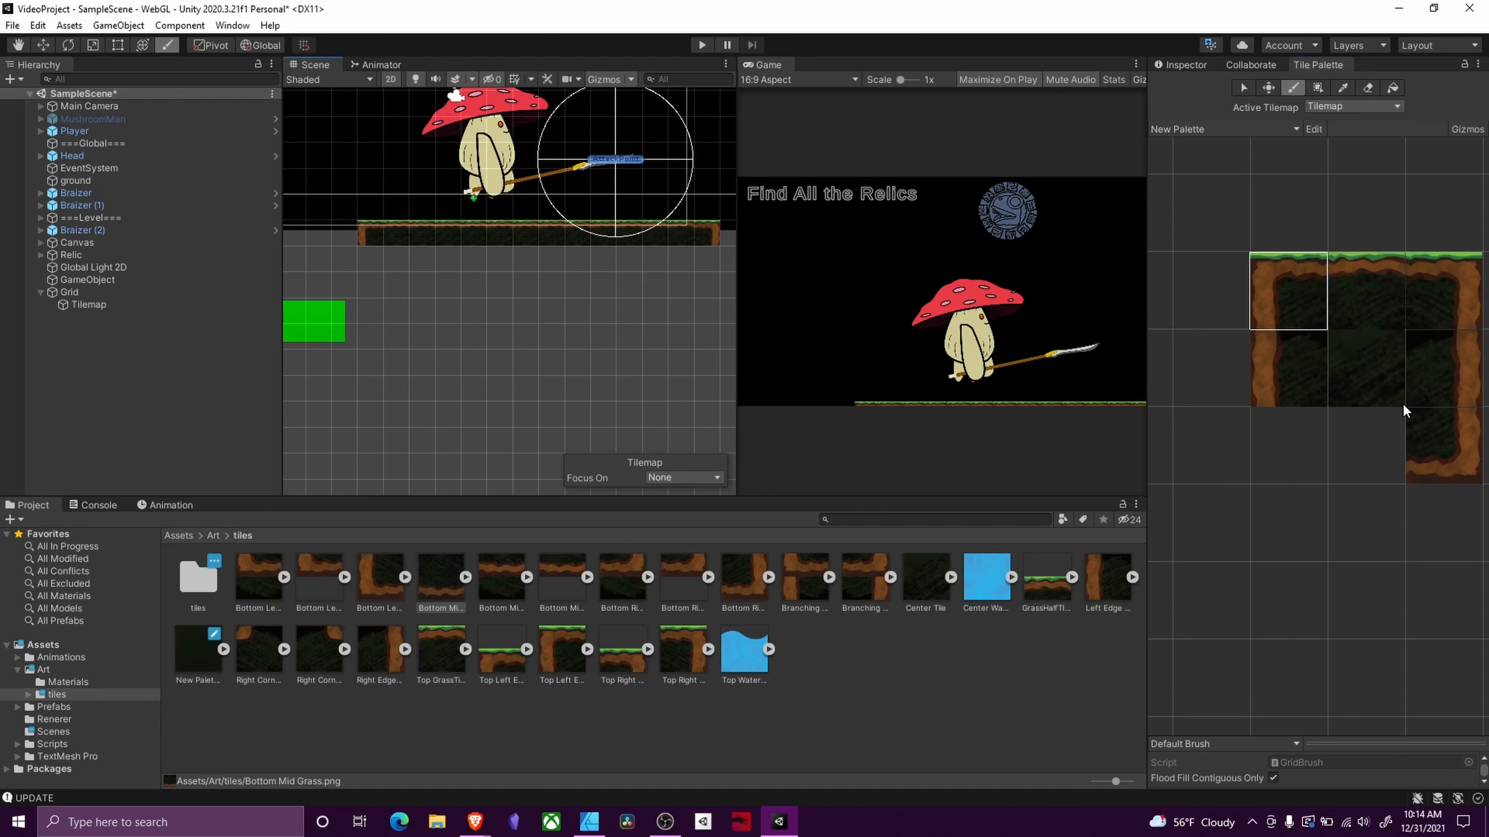
mouse_move(1374, 378)
left_mouse_down()
mouse_move(1364, 410)
mouse_move(1347, 270)
left_mouse_up()
left_click(1366, 364)
left_click(1364, 431)
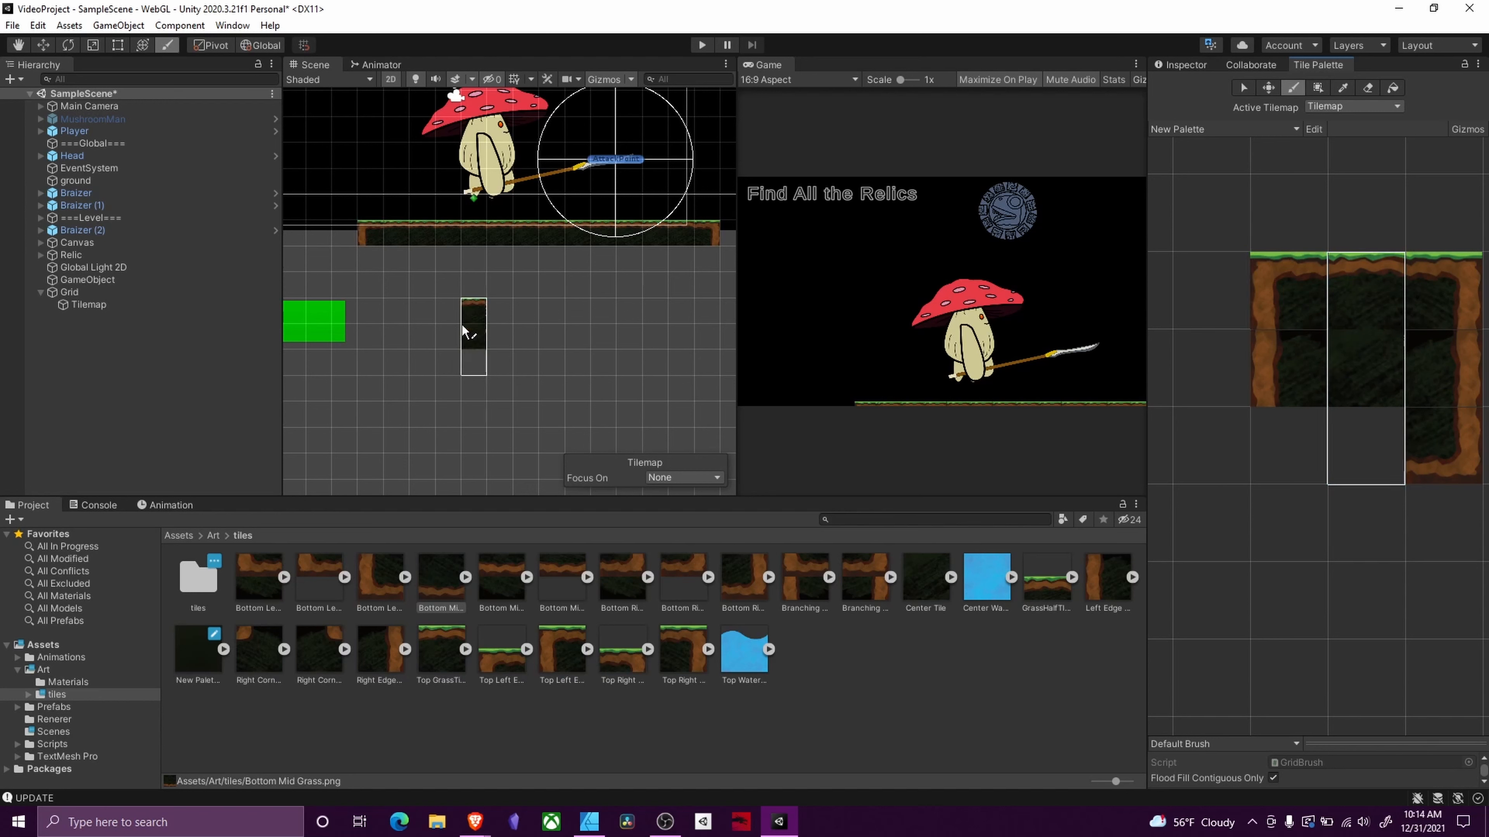
mouse_move(474, 328)
left_mouse_down()
mouse_move(704, 342)
mouse_move(405, 389)
mouse_move(710, 456)
left_mouse_up()
key("ctrl+z")
key("ctrl+z")
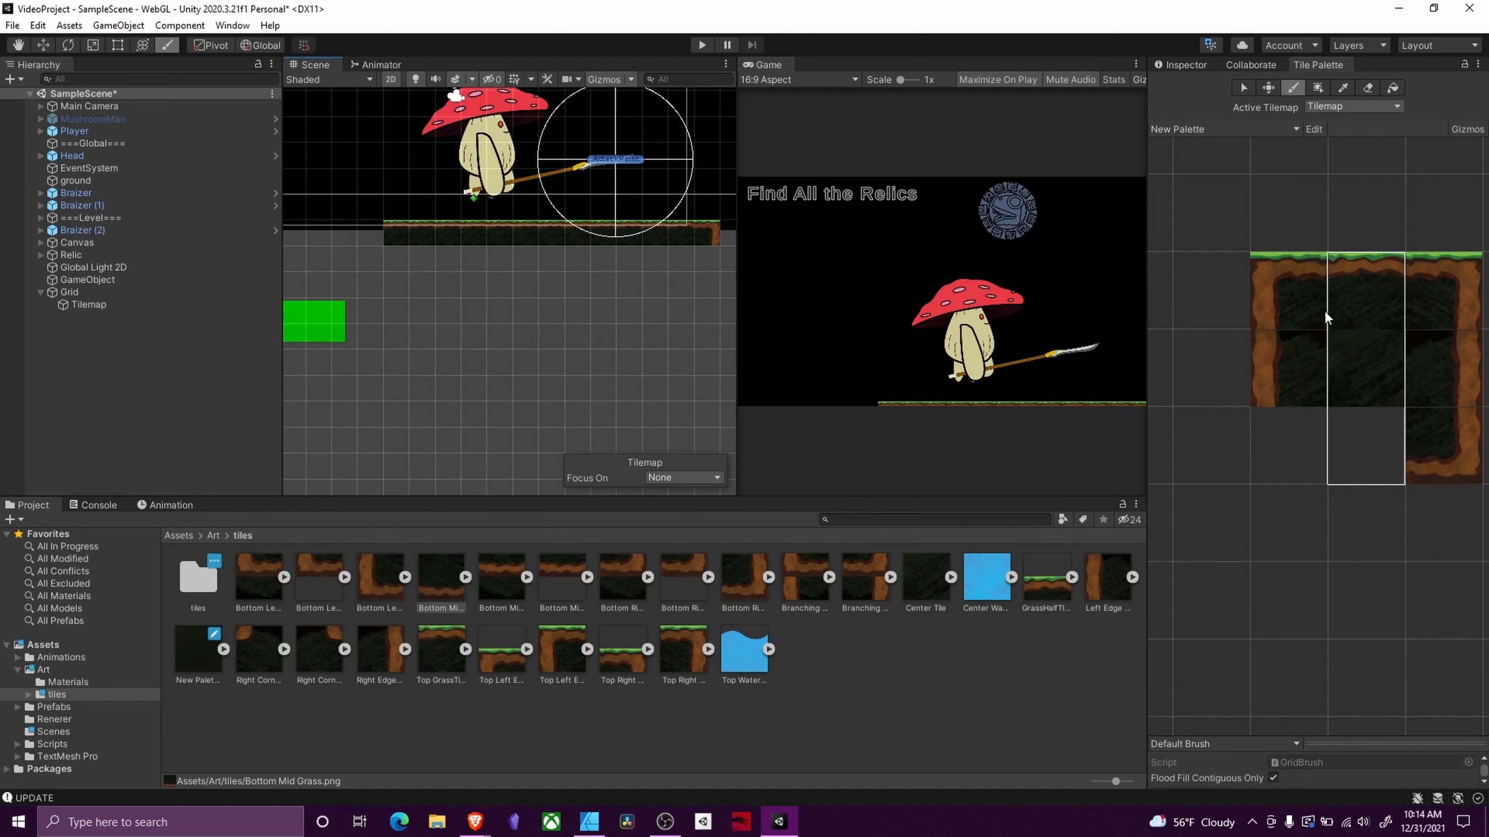
Step: Cap the grass row's left end with the top left corner tile and paint a row of center tiles directly beneath it
left_click(1289, 291)
left_click(371, 233)
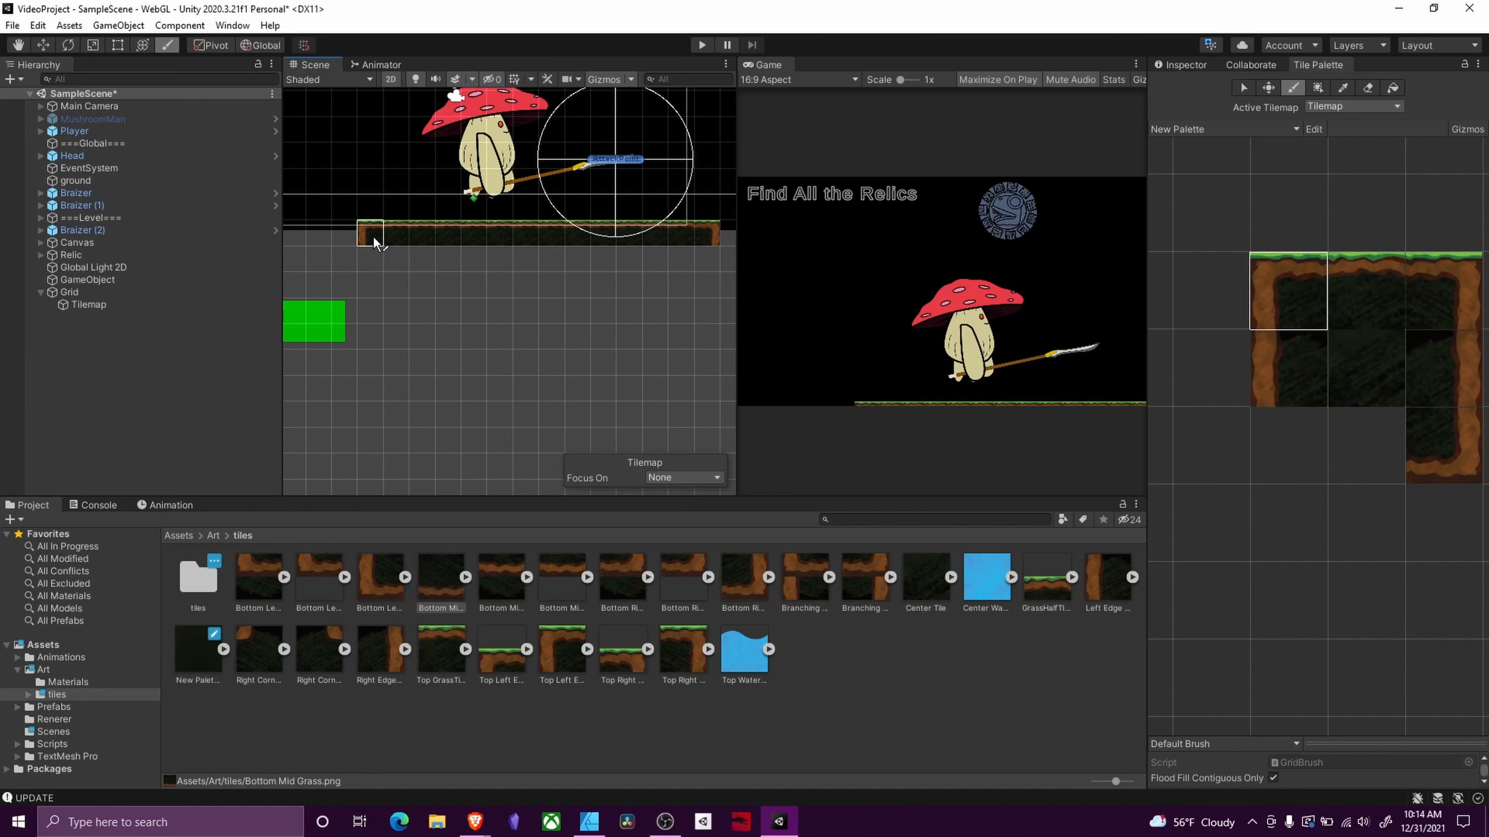
left_click(1386, 384)
left_click_drag(392, 258, 681, 273)
left_click(1237, 124)
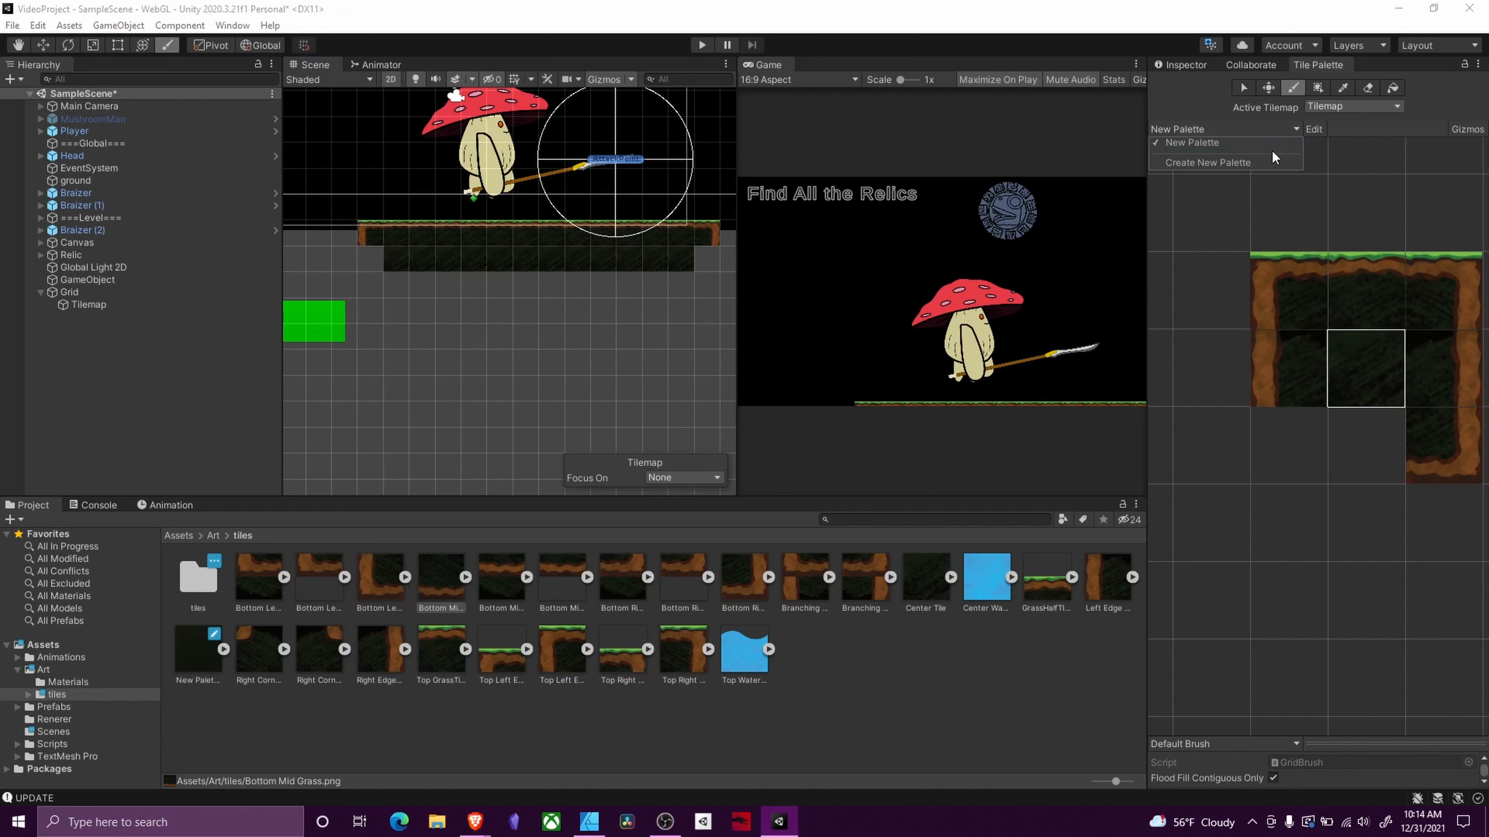
left_click(86, 385)
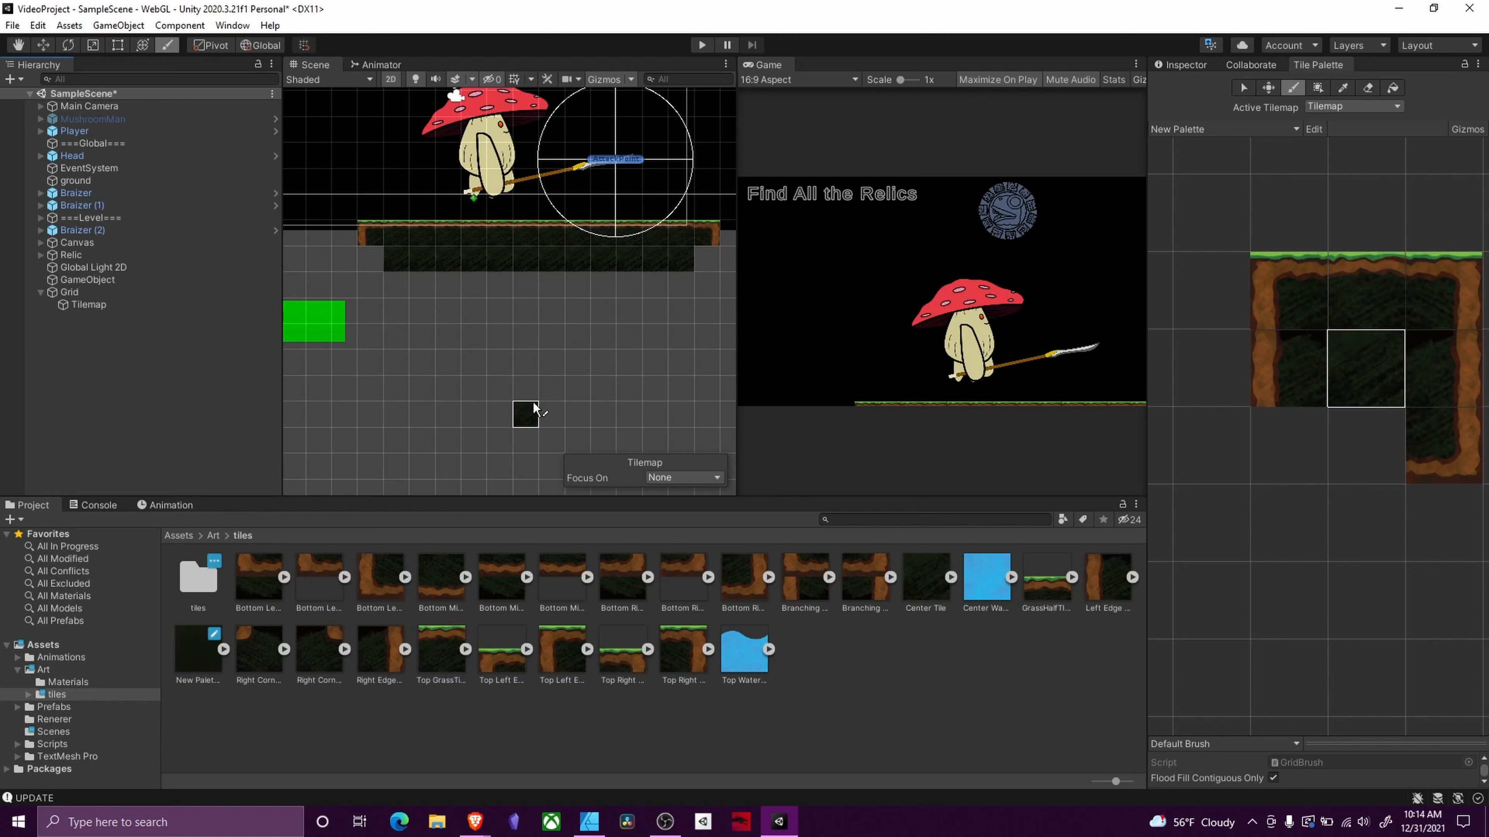
Step: Close both ends of the second ground row with the right edge tile and the left edge tile
middle_click_drag(528, 342, 499, 388)
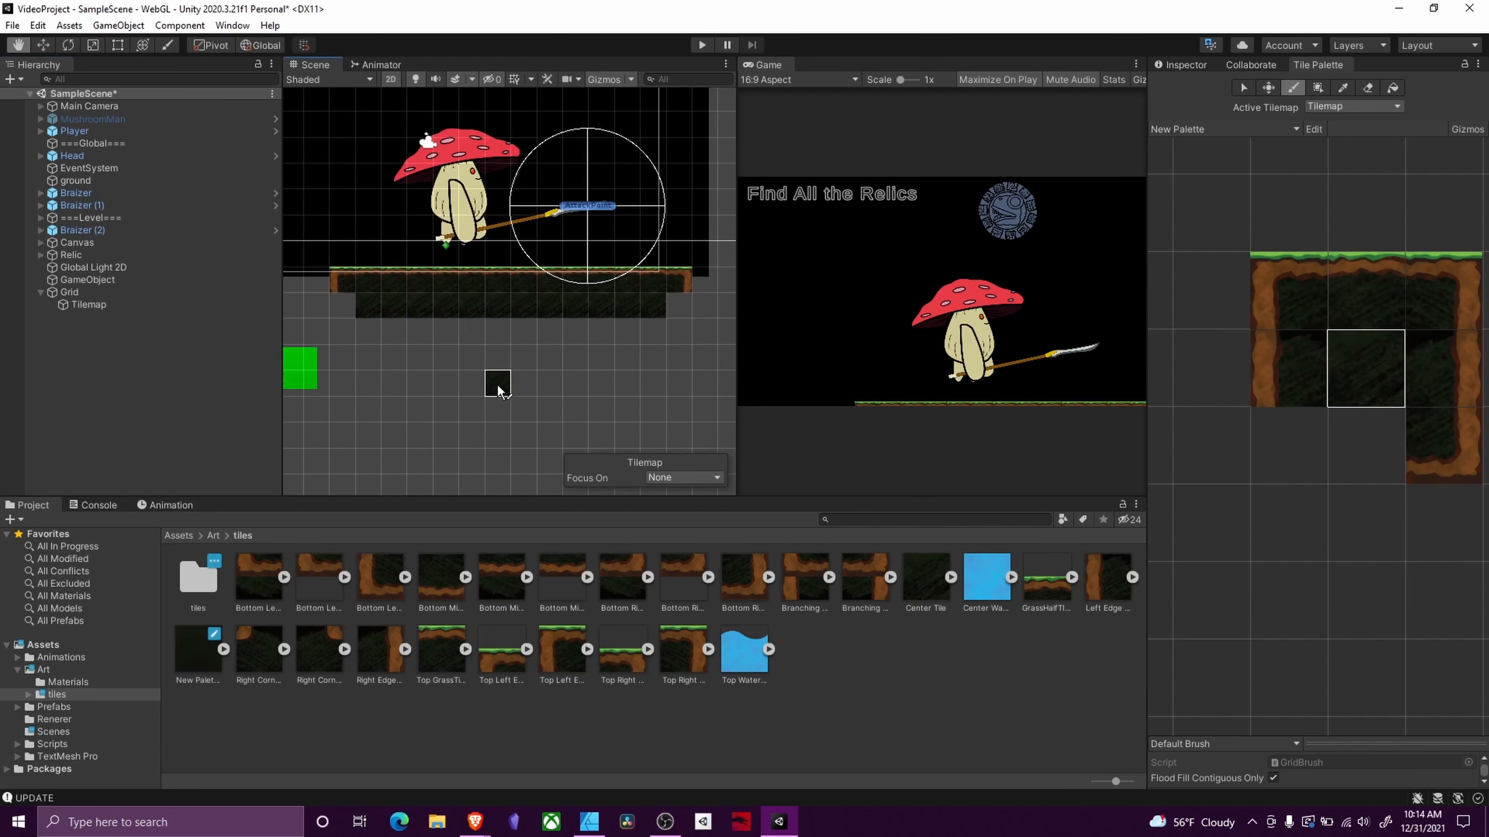
left_click(1437, 370)
left_click(677, 311)
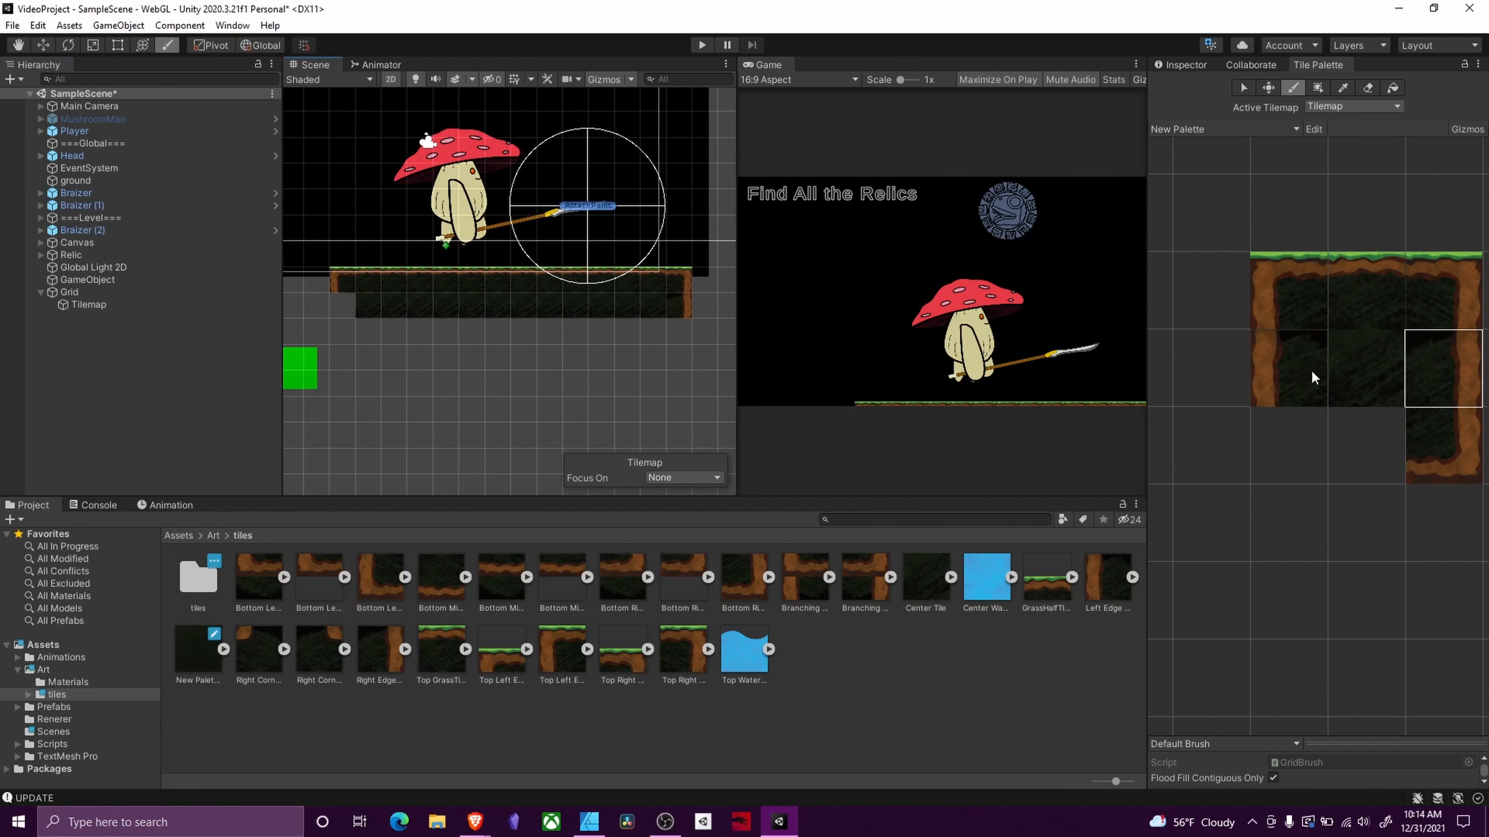
left_click(1292, 373)
left_click(342, 306)
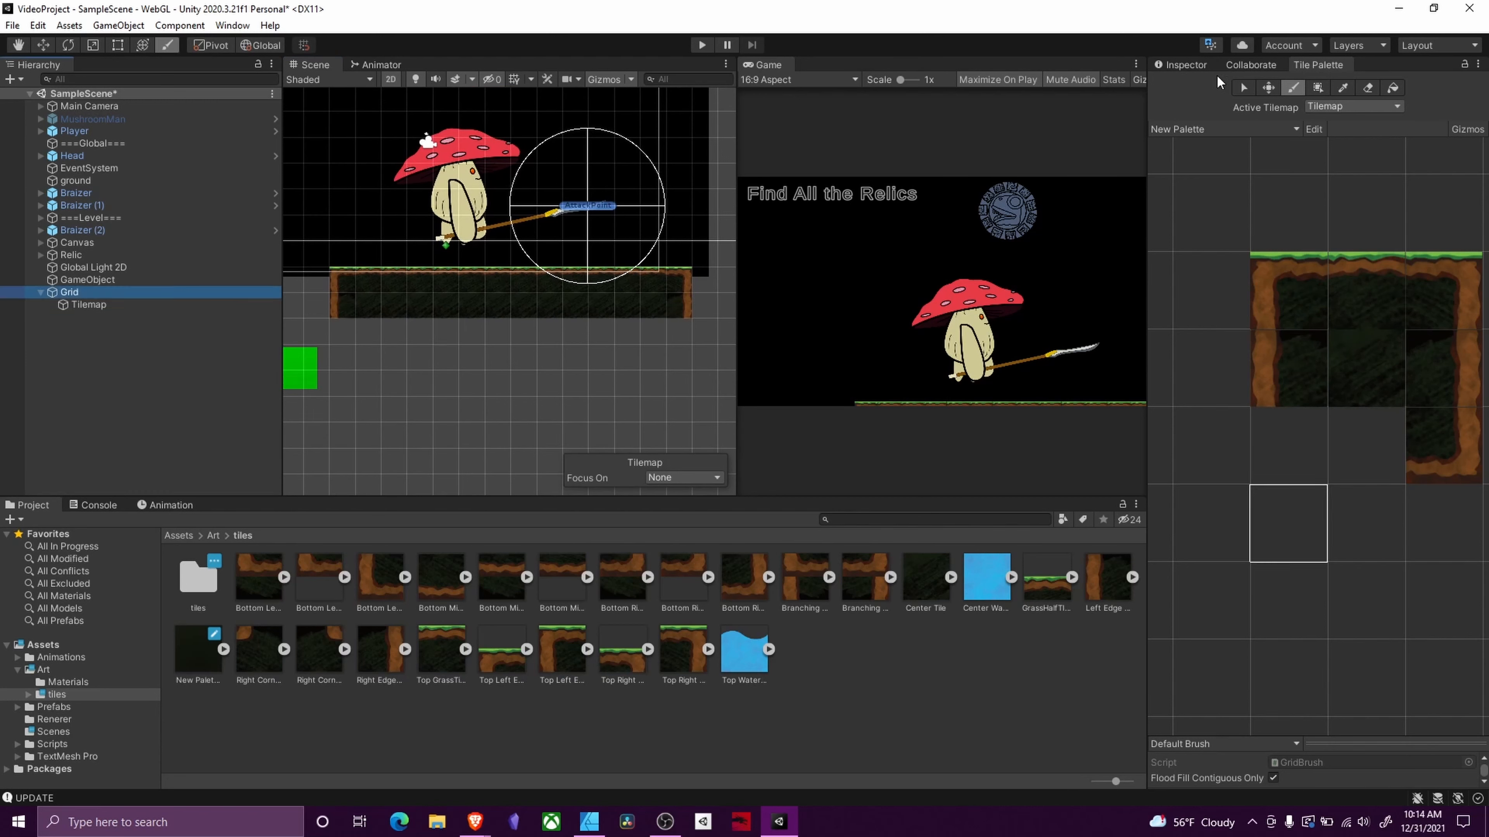
Step: Add a Tilemap Collider 2D component to the Tilemap object and reassign the object's layer
left_click(1184, 66)
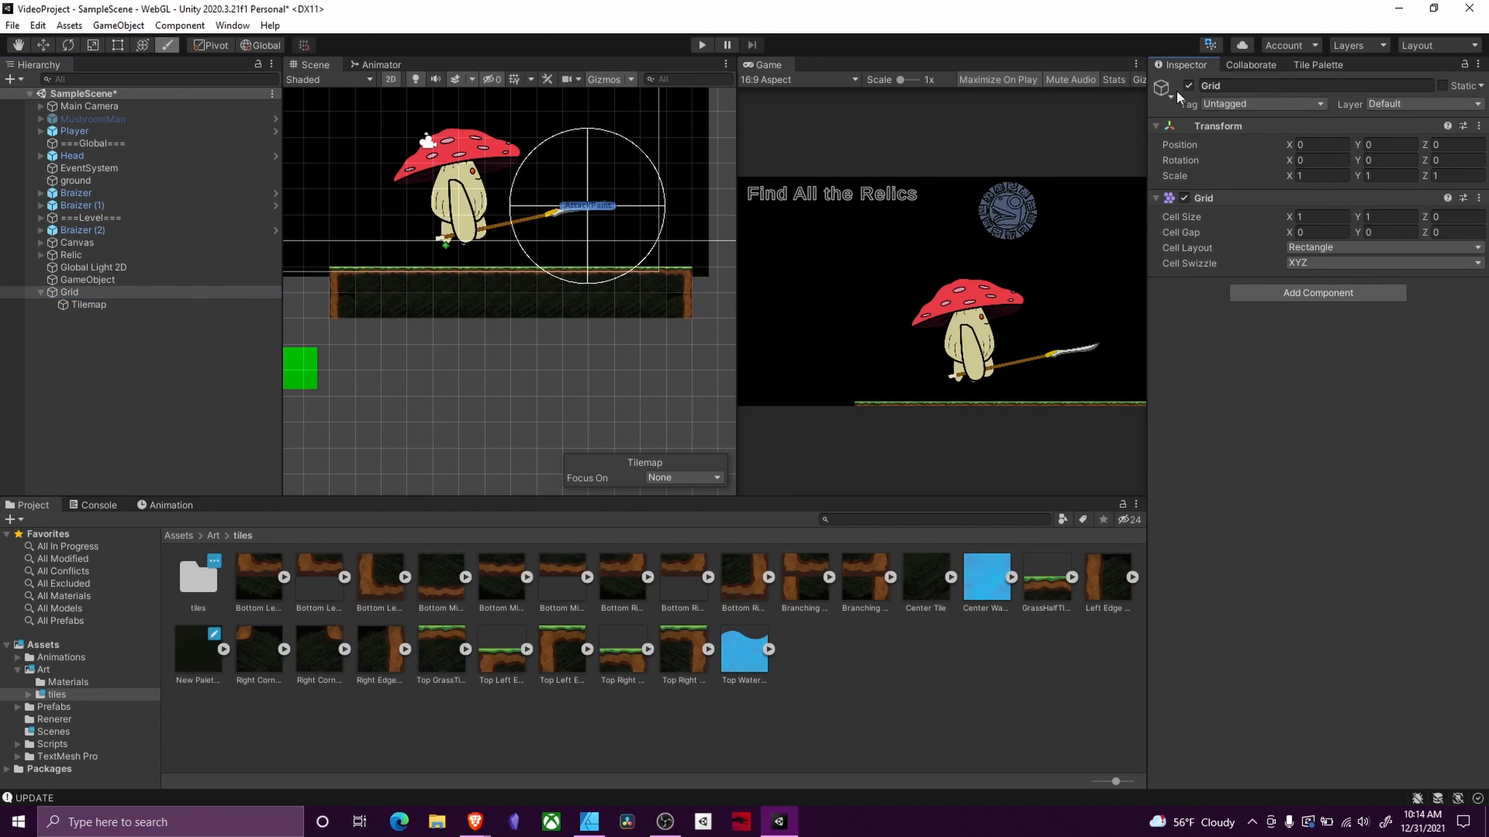
left_click(89, 304)
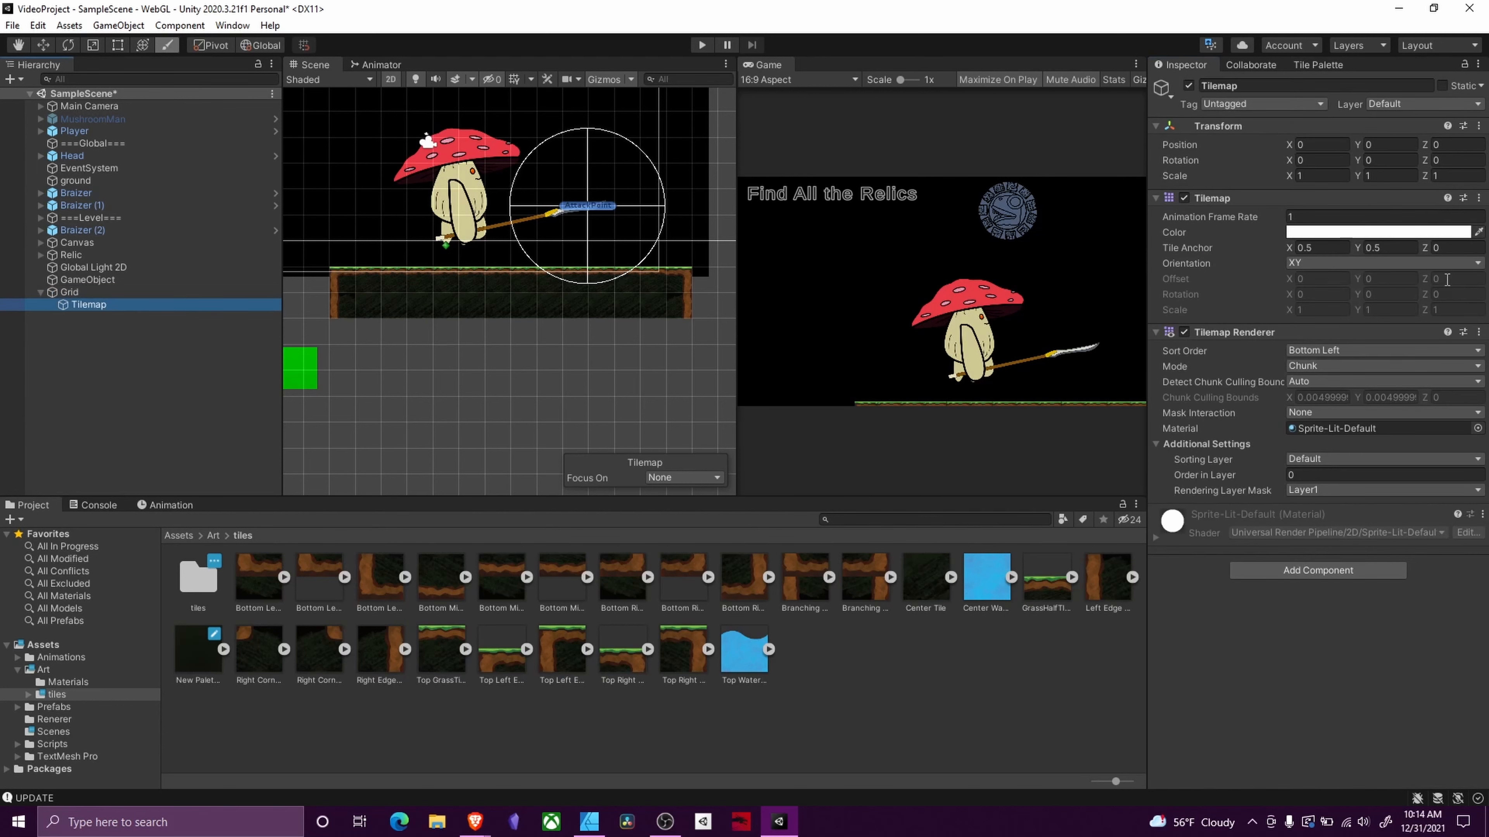
left_click(1319, 571)
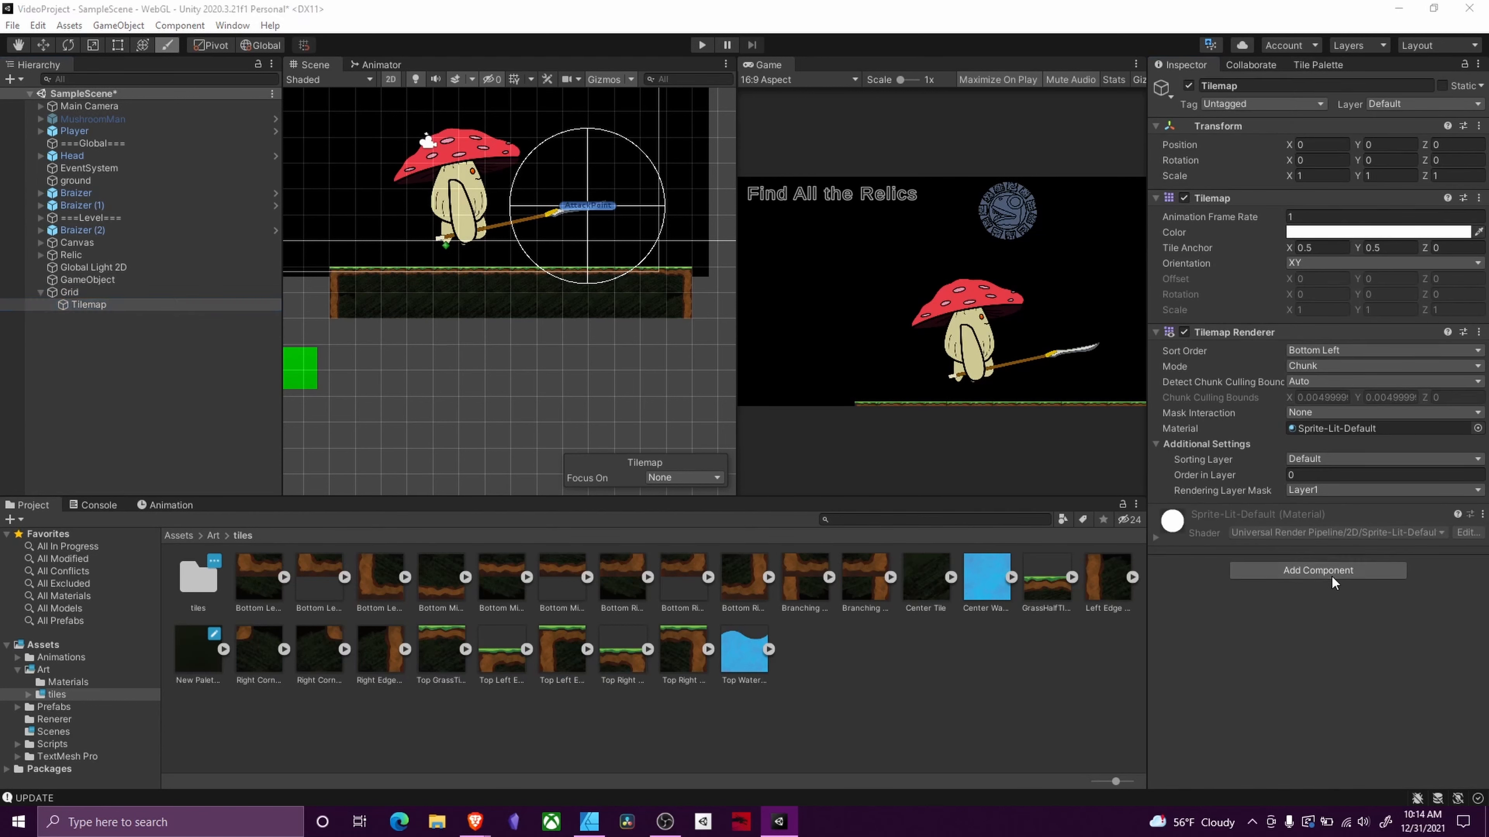
left_click(1319, 623)
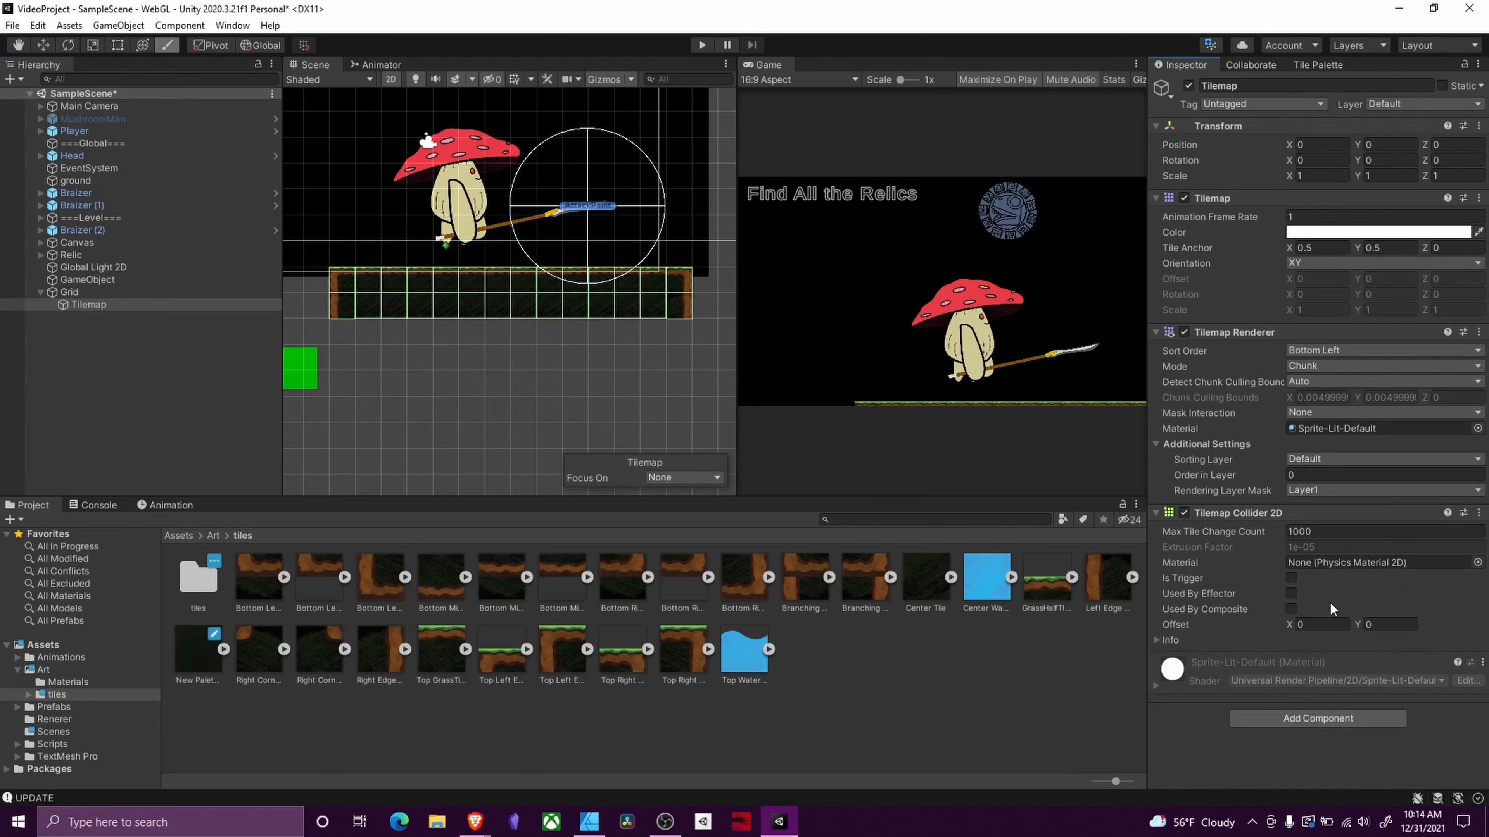
middle_click_drag(575, 354, 568, 356)
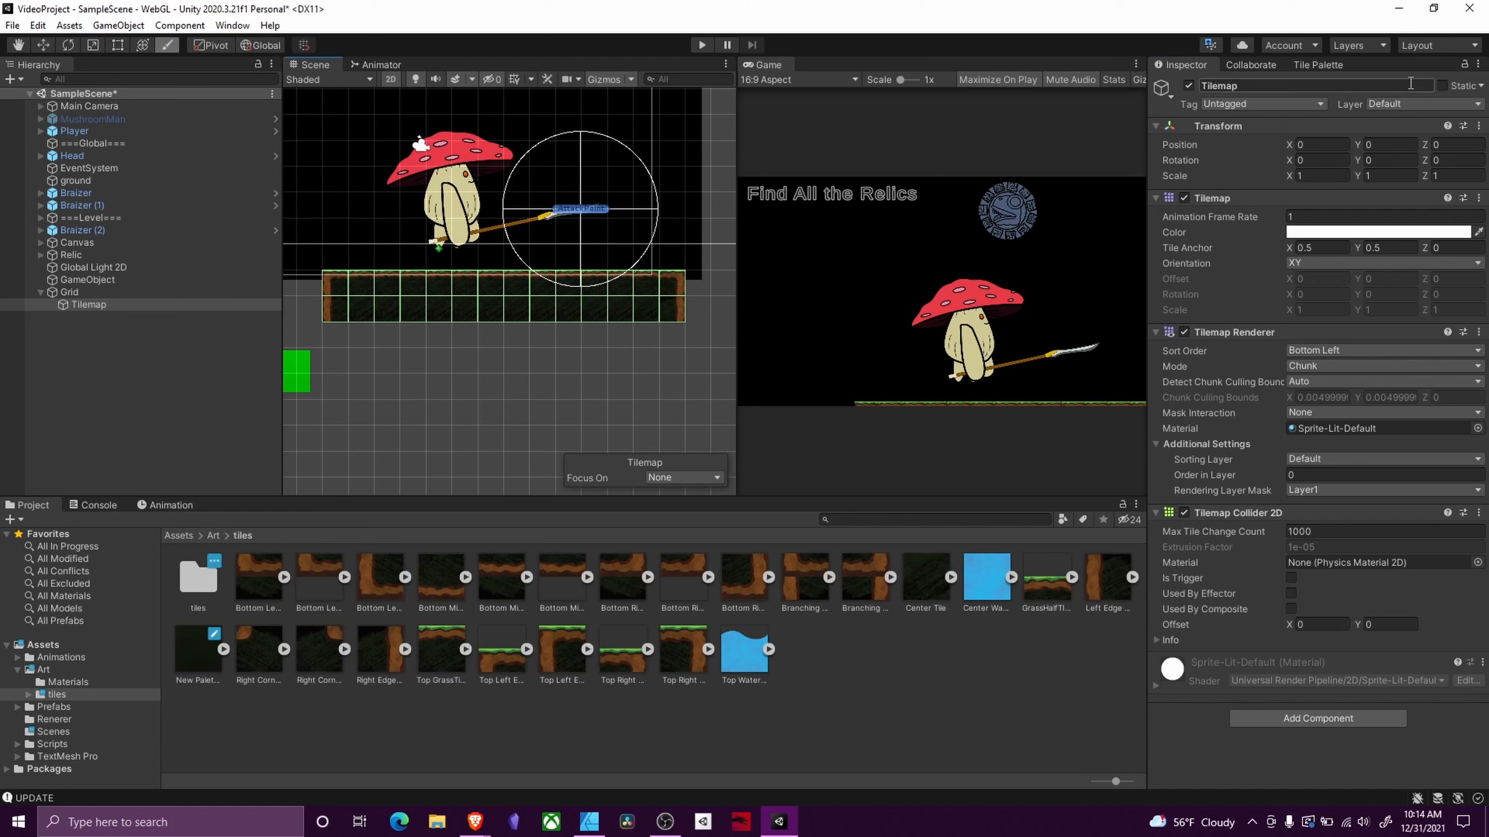
left_click(1422, 104)
left_click(1406, 173)
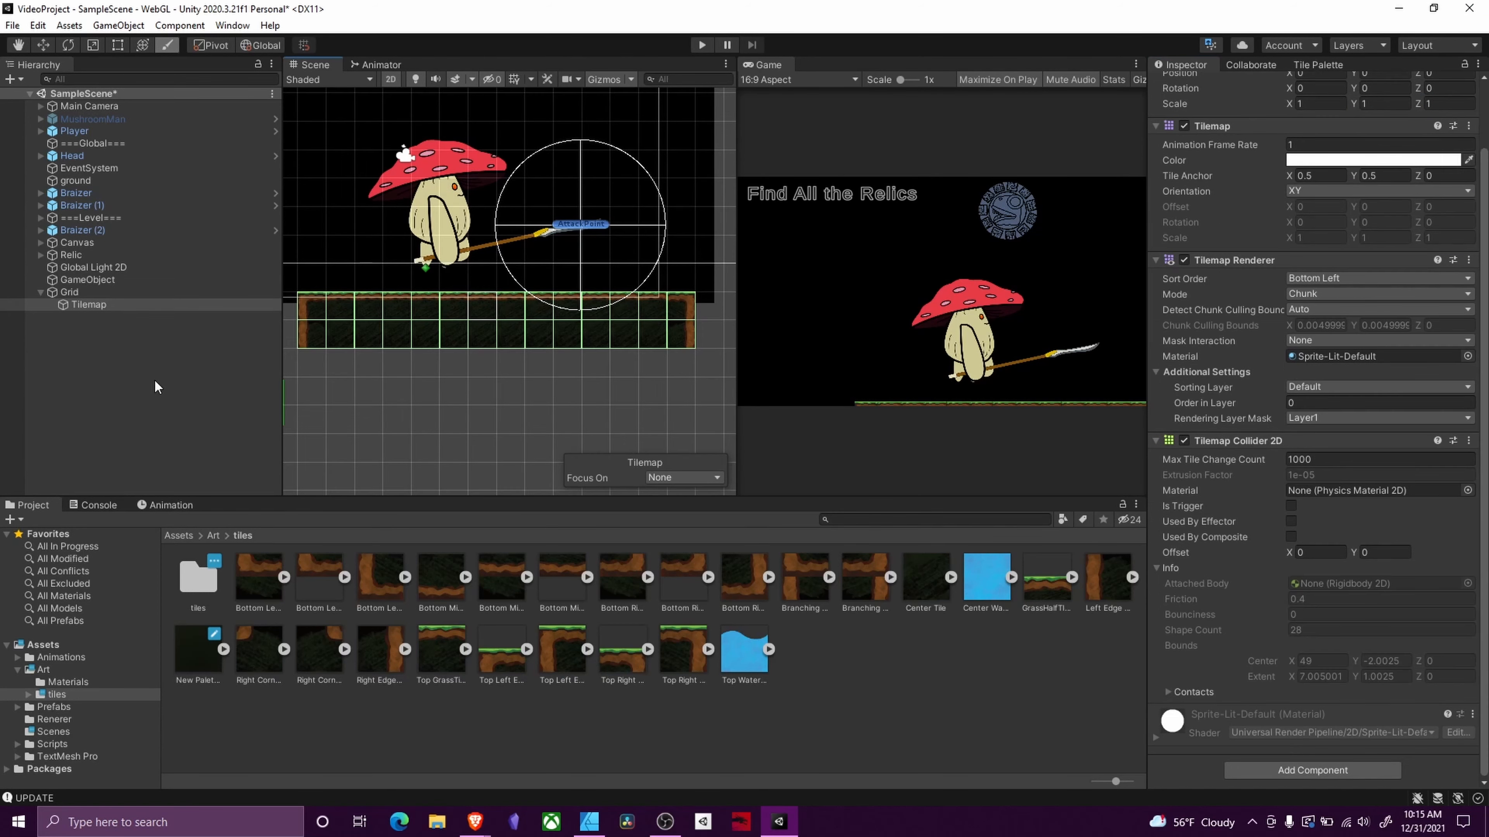
Step: Create a second rectangular tilemap in the scene with its own grid
right_click(153, 379)
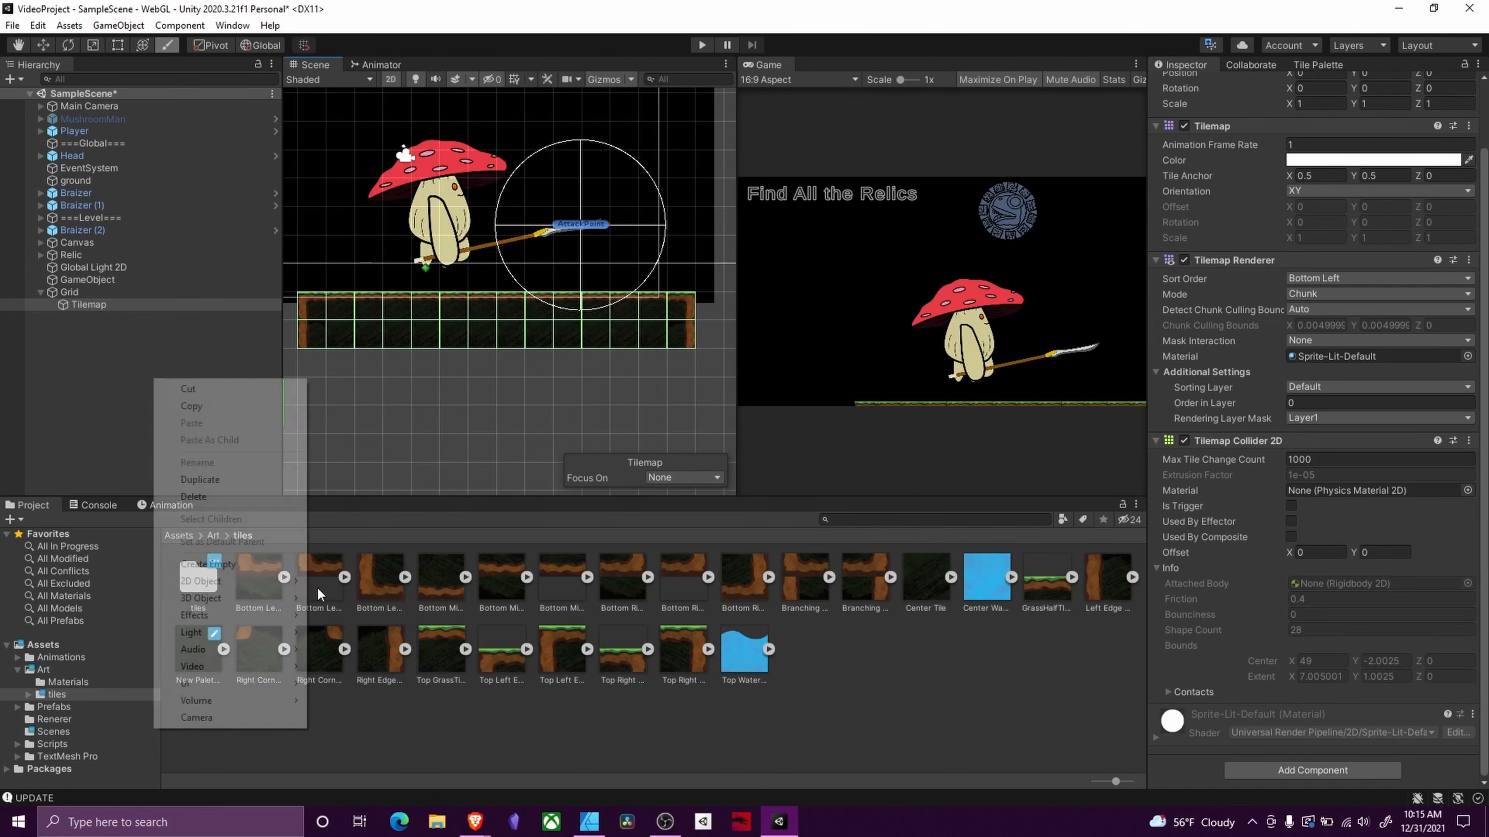
mouse_move(277, 587)
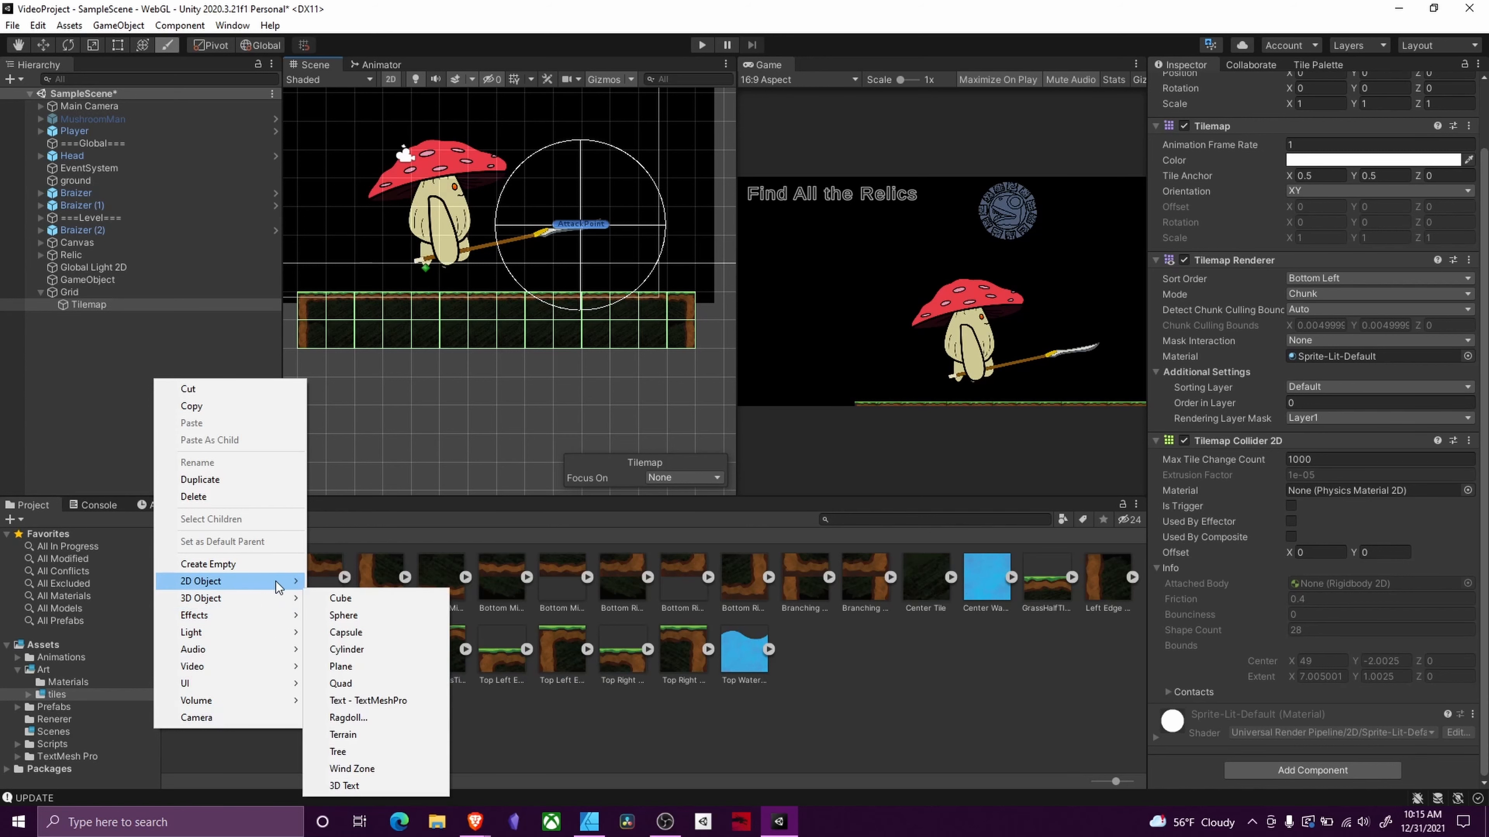
mouse_move(386, 616)
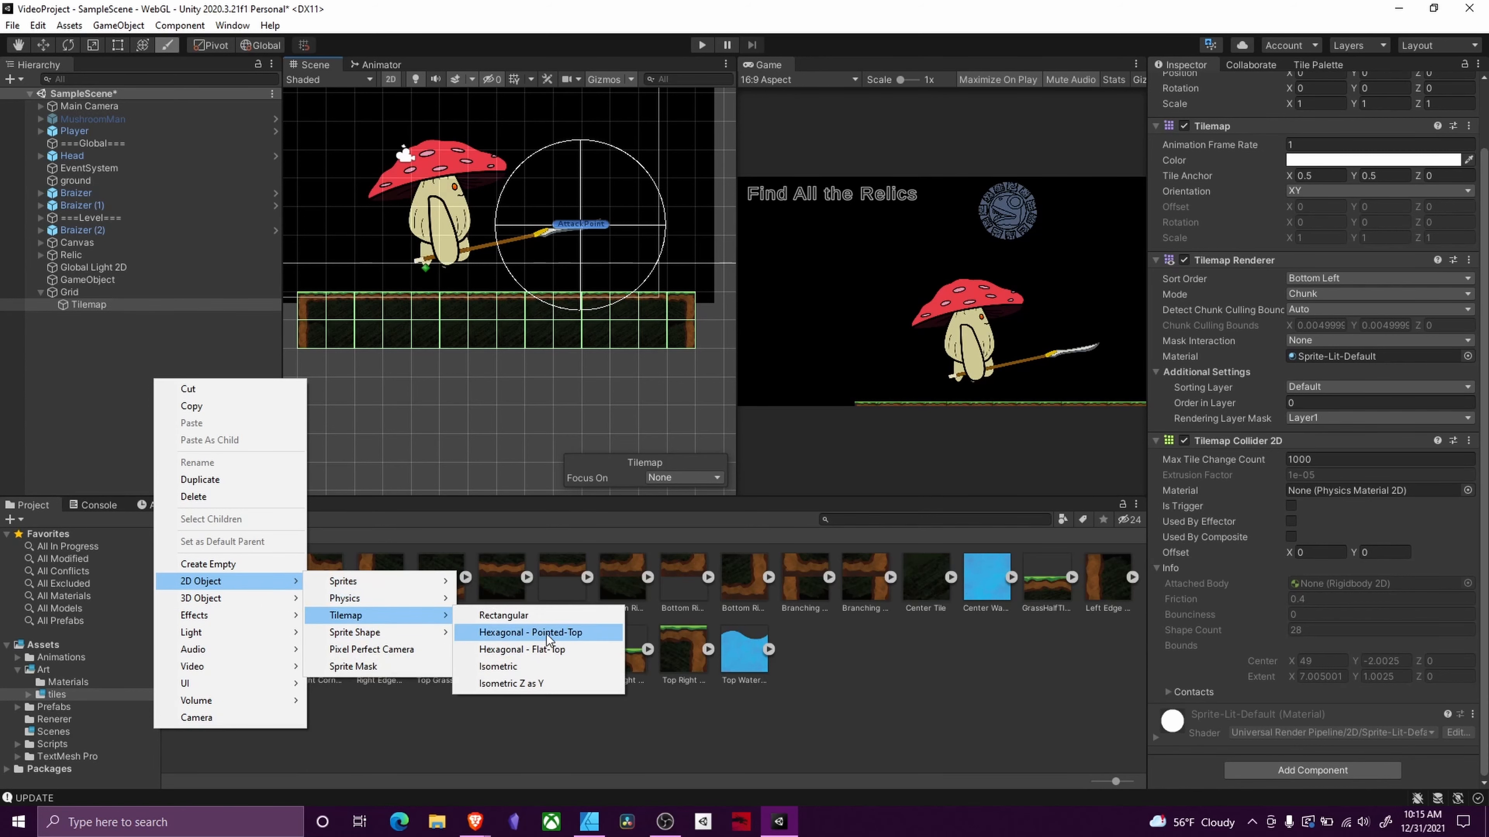
left_click(531, 616)
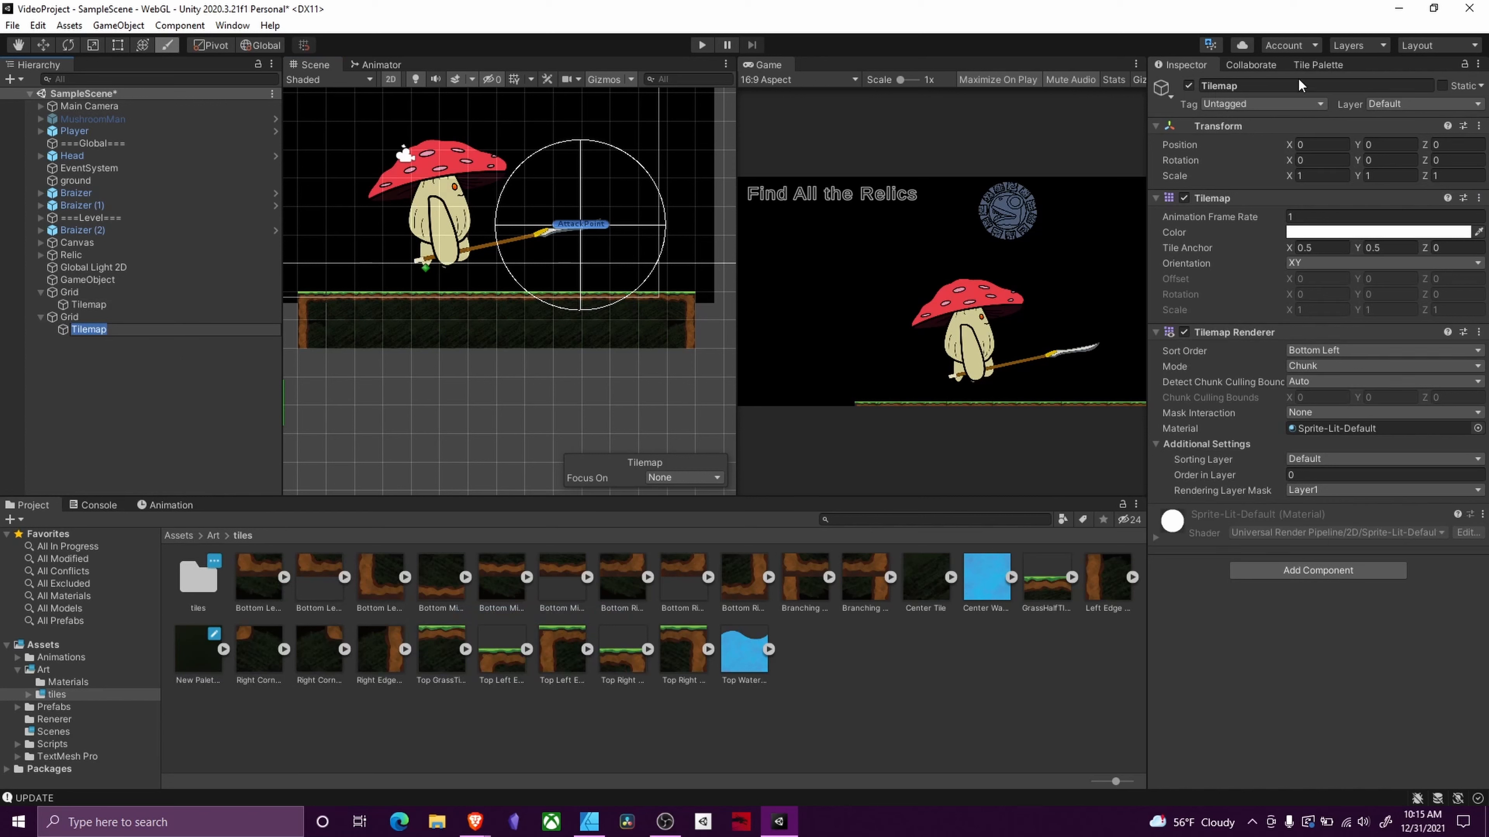
Step: Paint an area of blue water tiles around the player above the grass on the second tilemap
left_click(1318, 64)
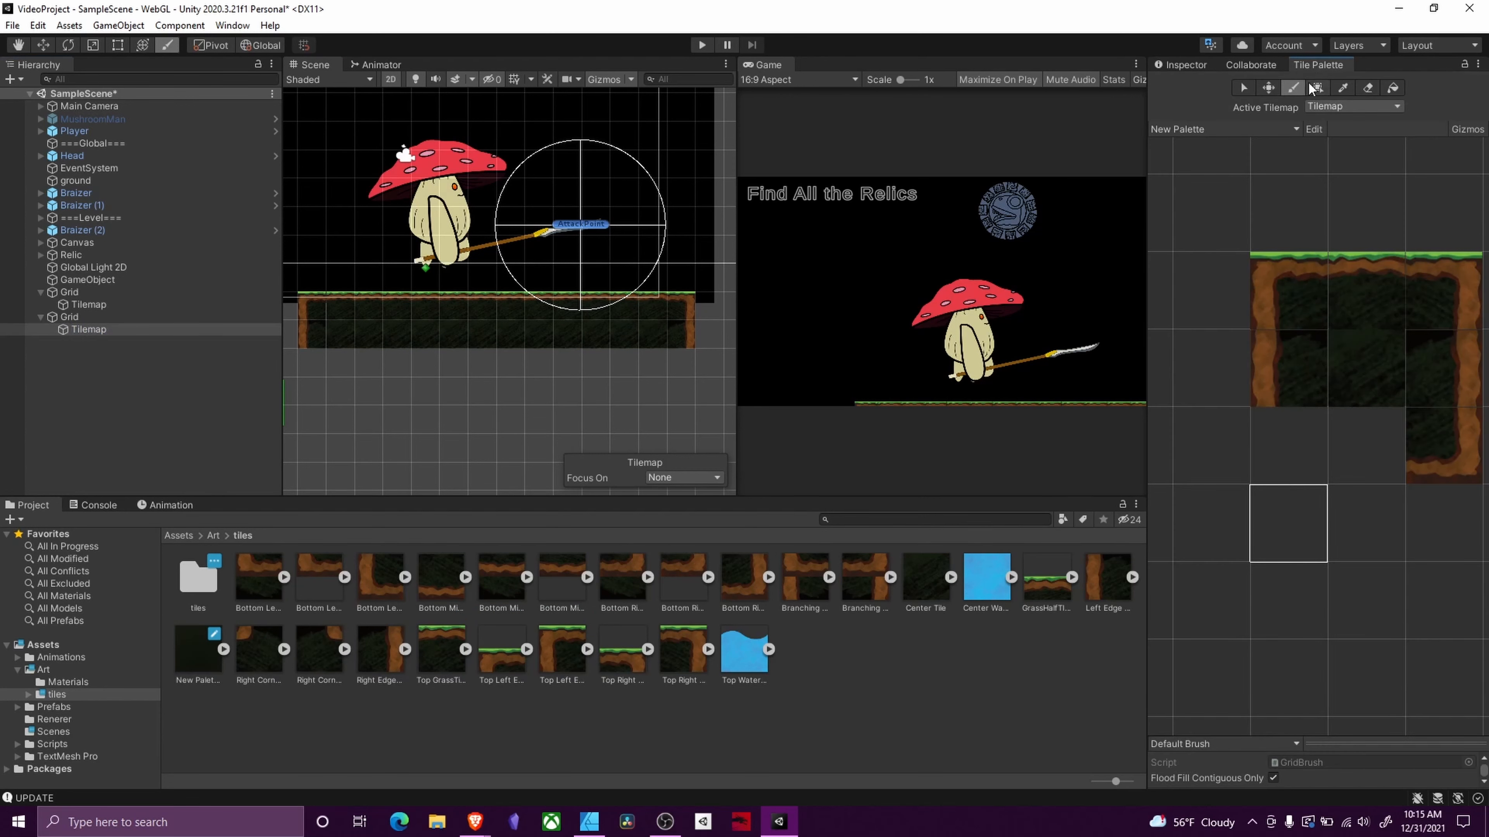
left_click(1348, 311)
left_click(1284, 604)
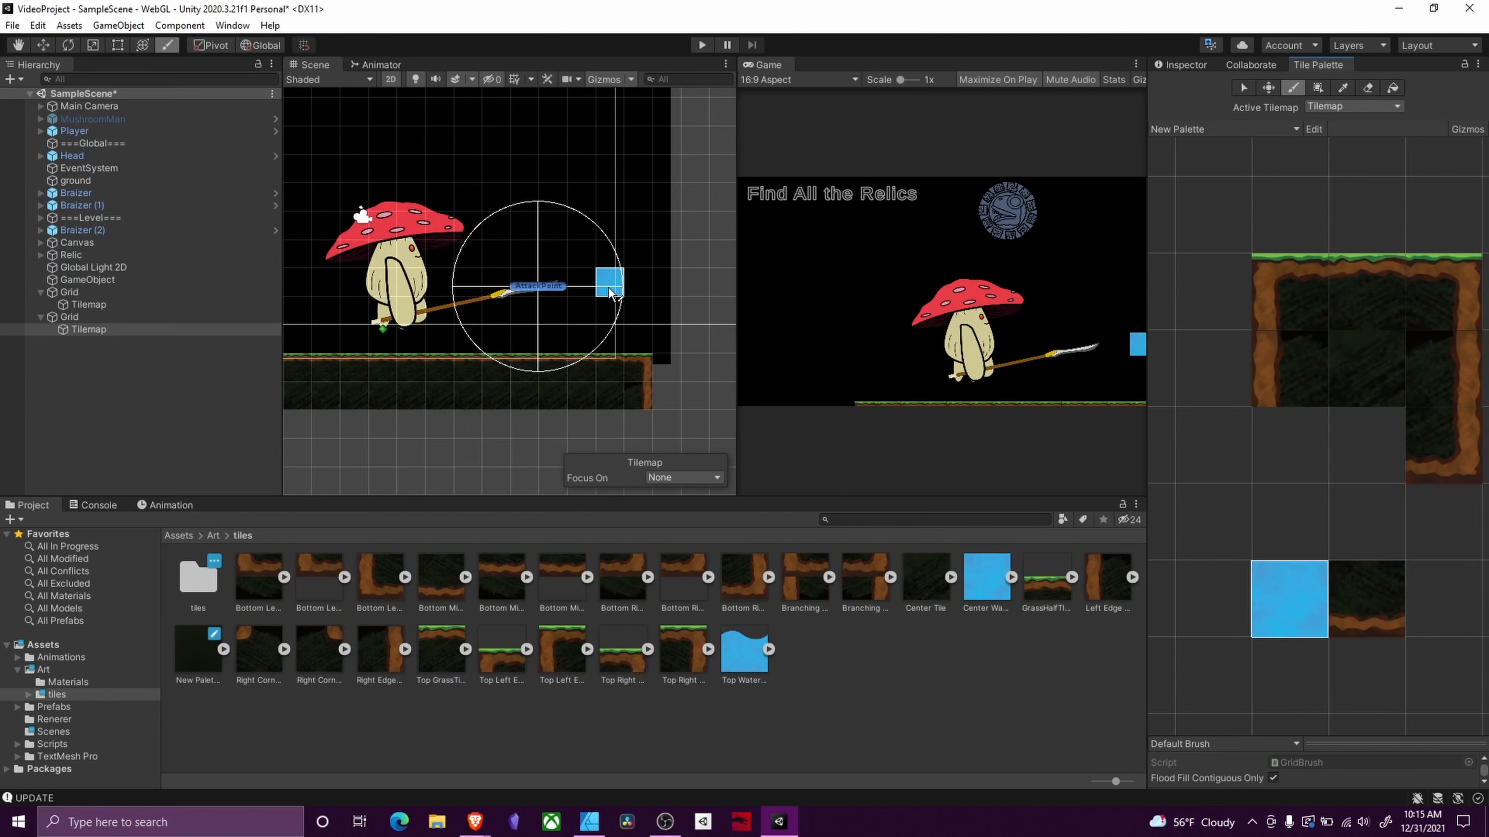
mouse_move(410, 352)
left_mouse_down()
mouse_move(612, 340)
mouse_move(373, 287)
left_mouse_up()
key("ctrl+z")
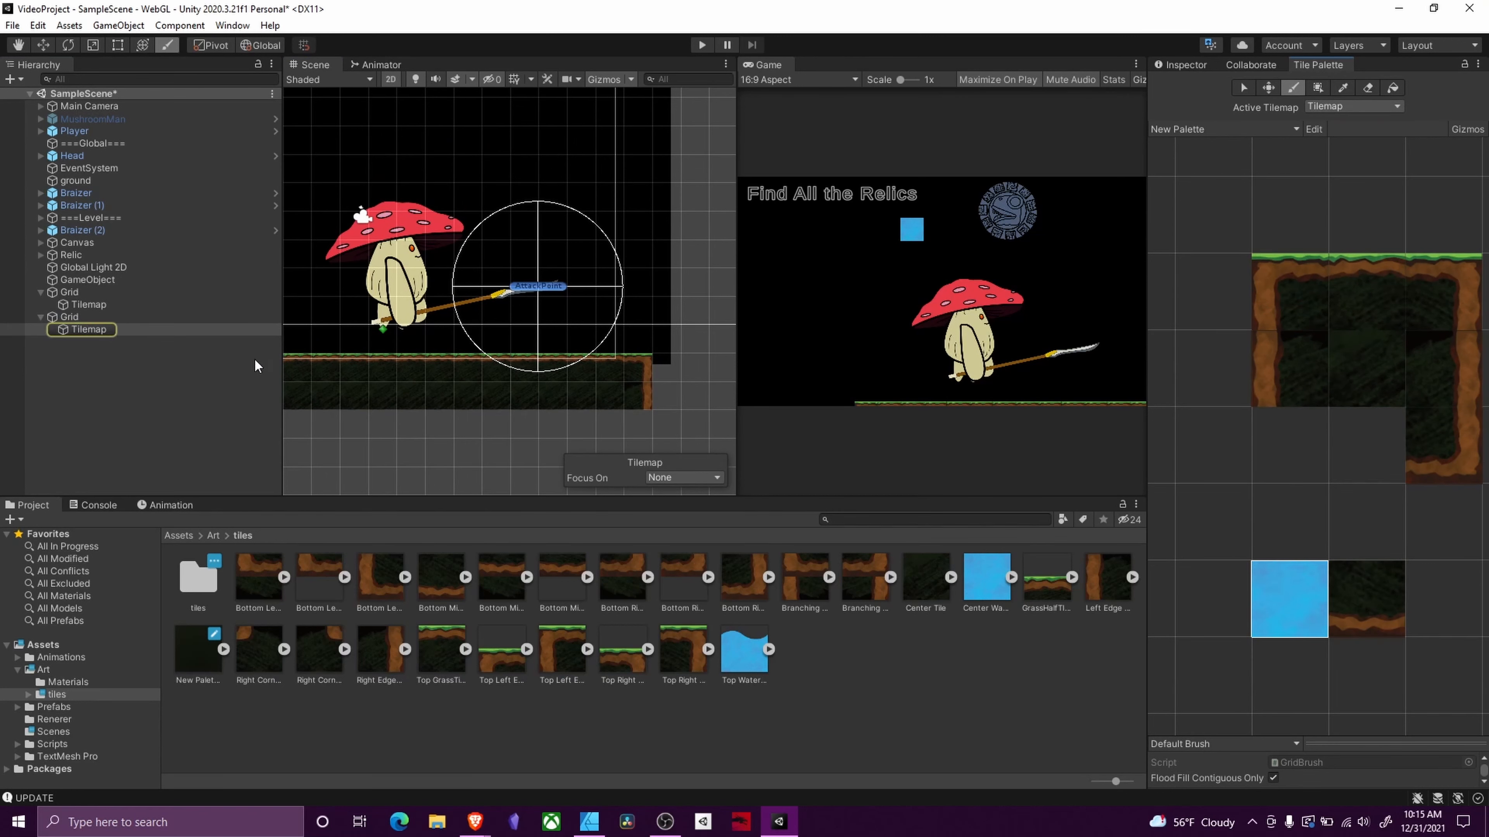
mouse_move(393, 339)
left_mouse_down()
mouse_move(621, 332)
mouse_move(422, 282)
mouse_move(557, 300)
left_mouse_up()
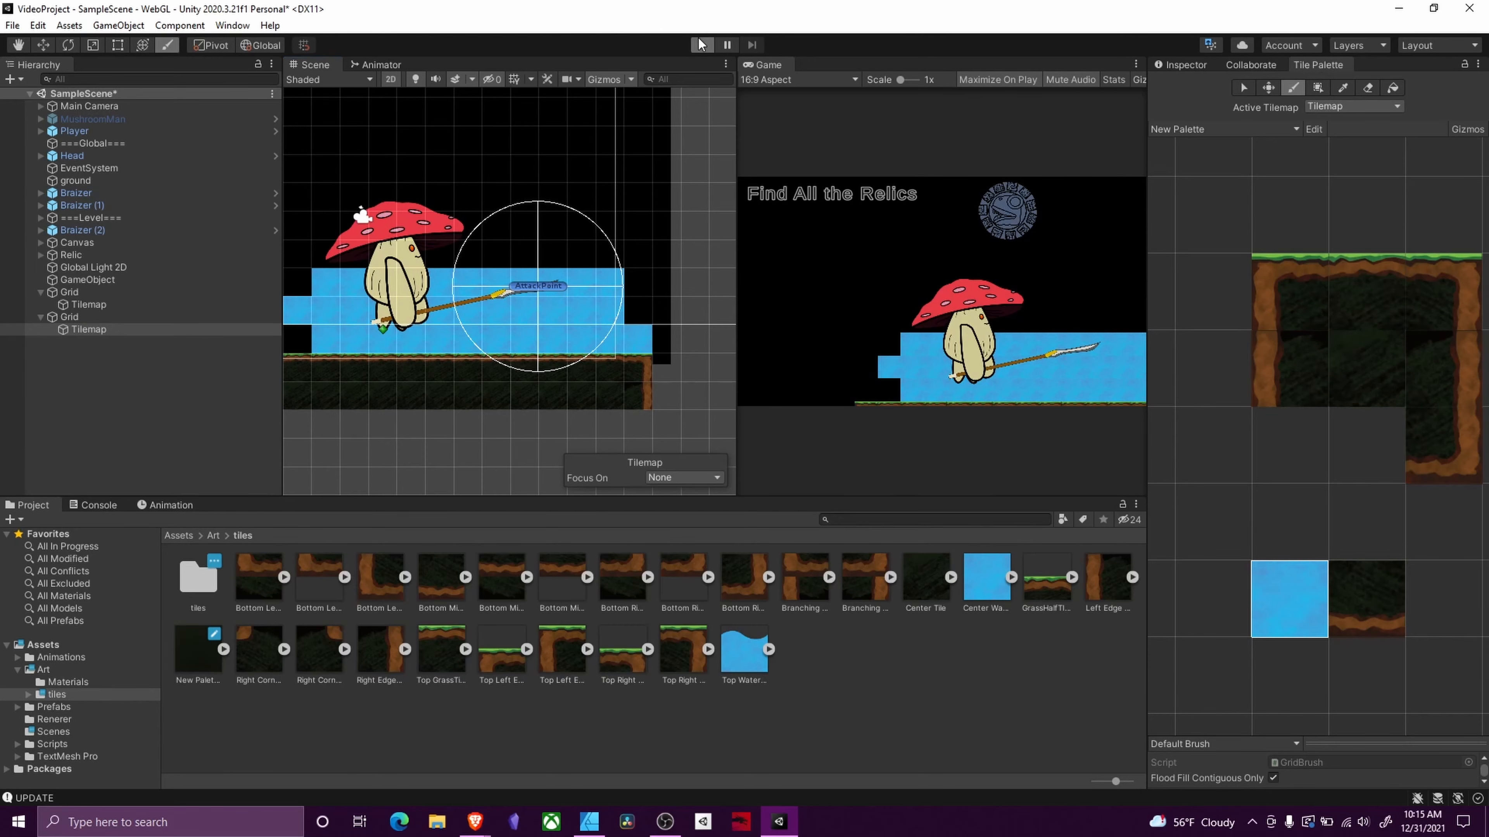
Step: Play-test the scene by walking and jumping the player across the ground and through the water tiles, and stop the game
left_click(701, 45)
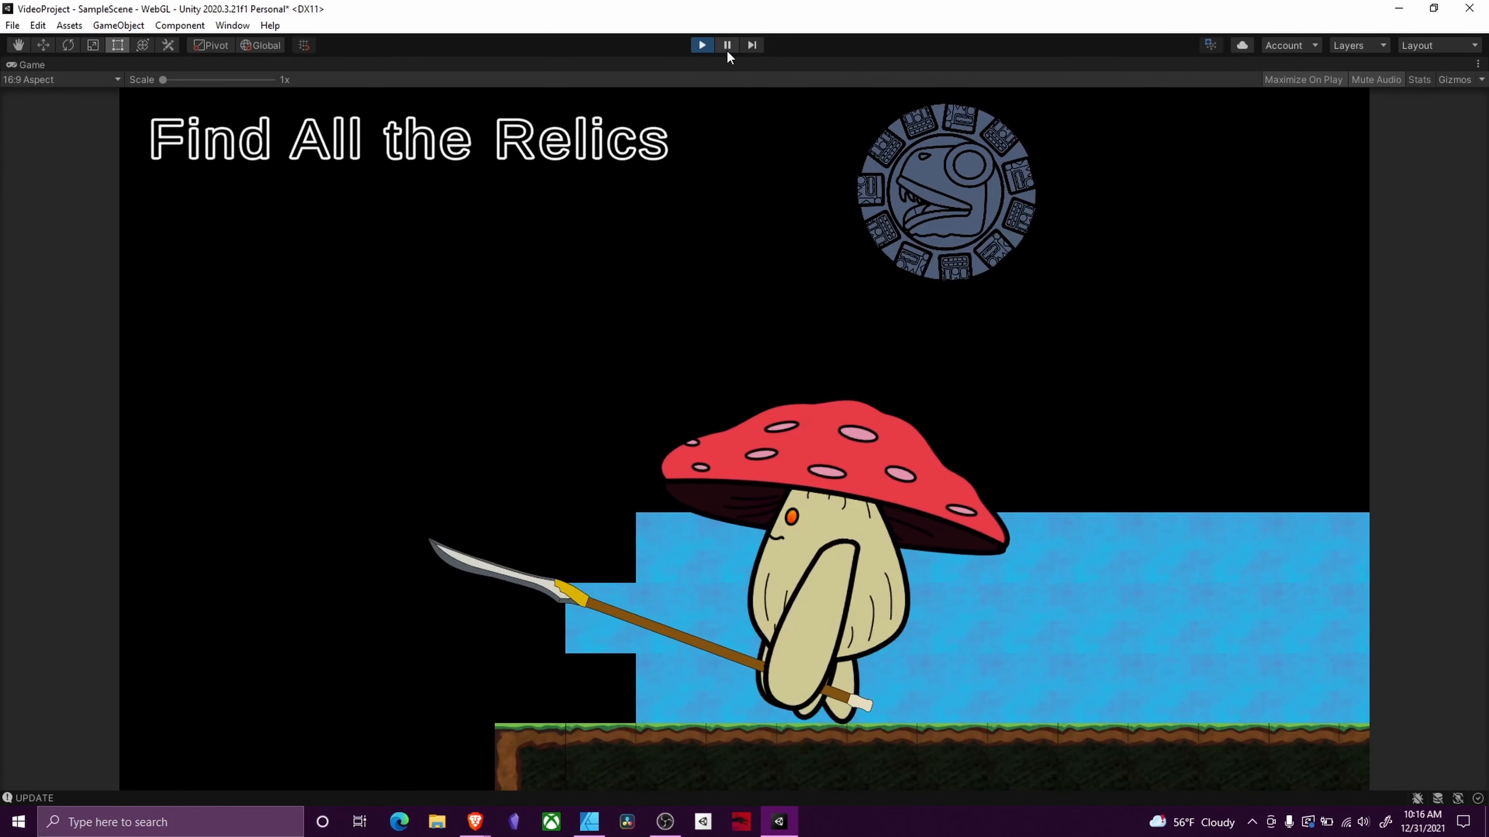
key("space")
key("d")
key("a")
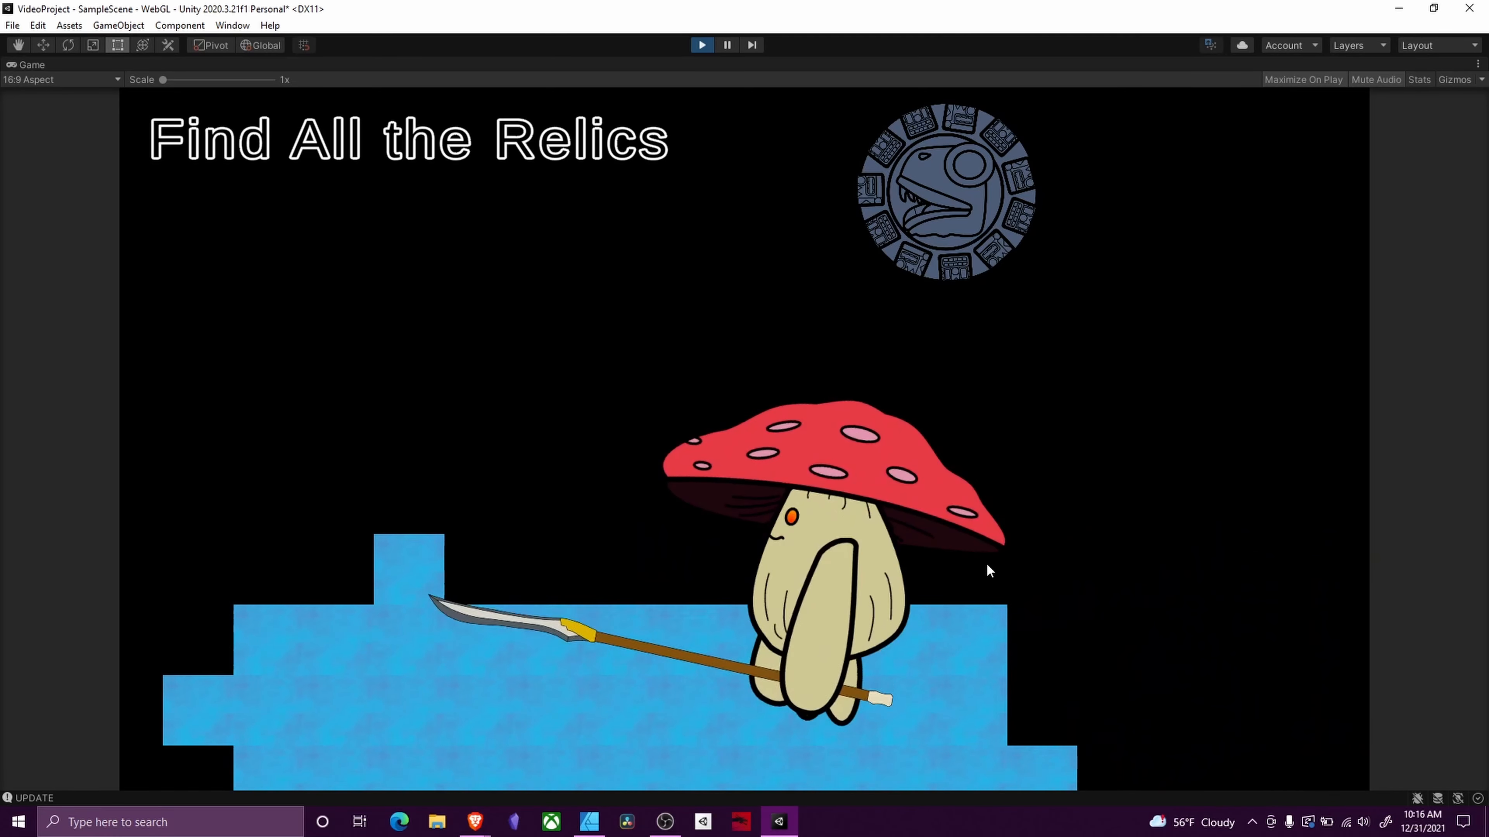
key("space")
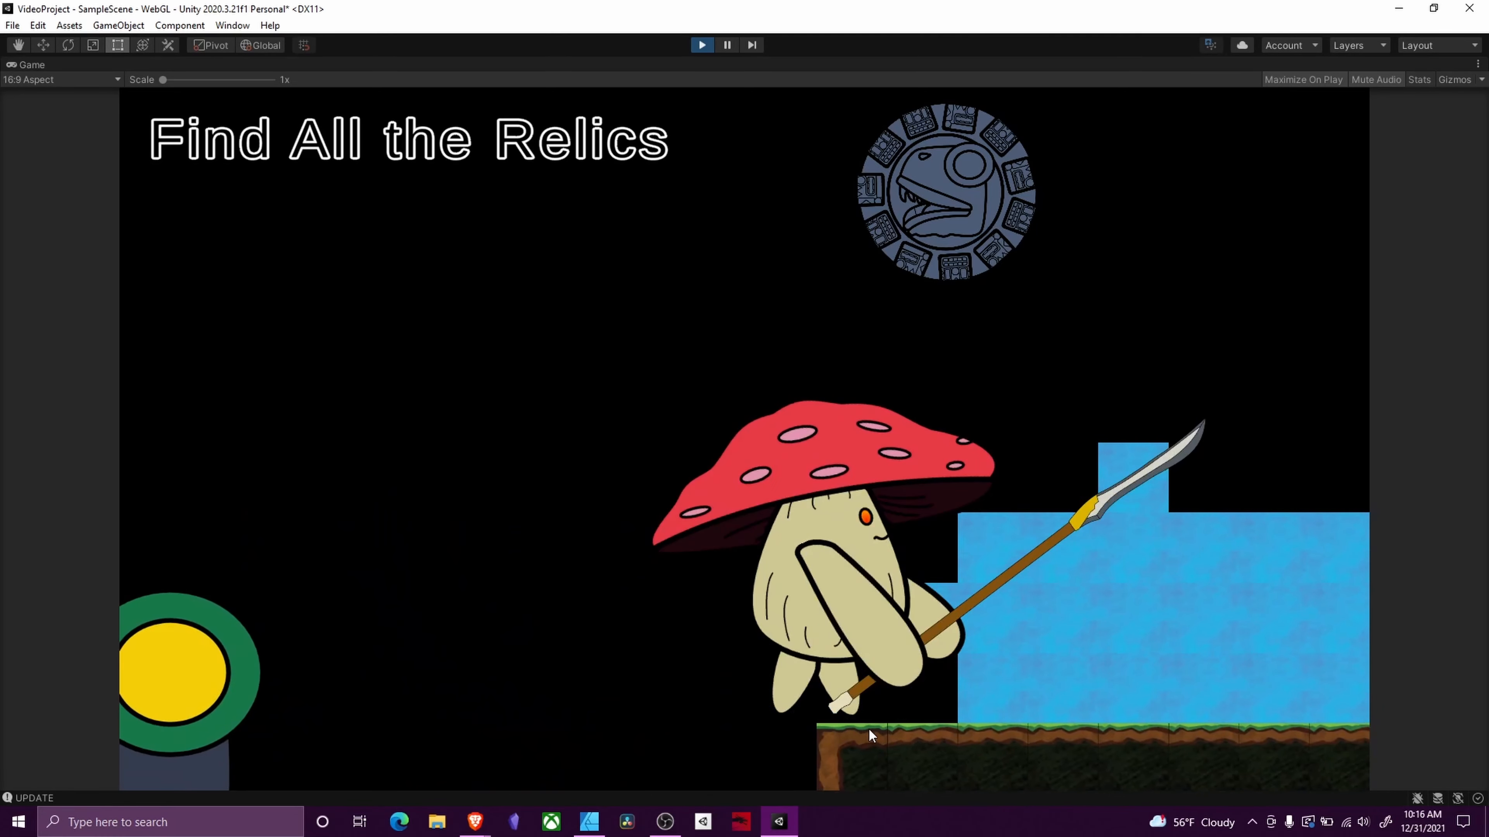
key("d")
key("a")
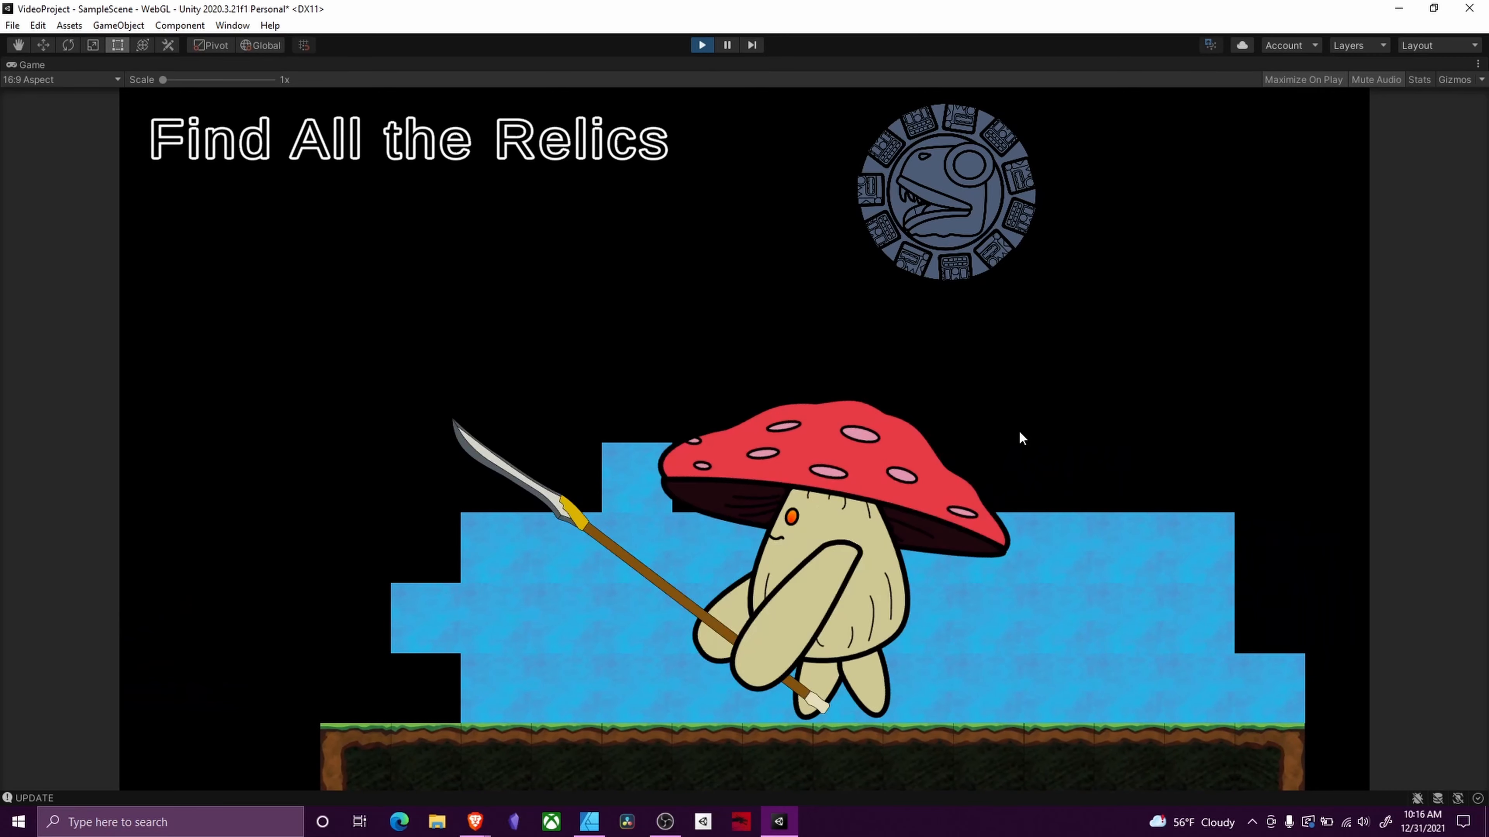
key("d")
key("a")
key("d")
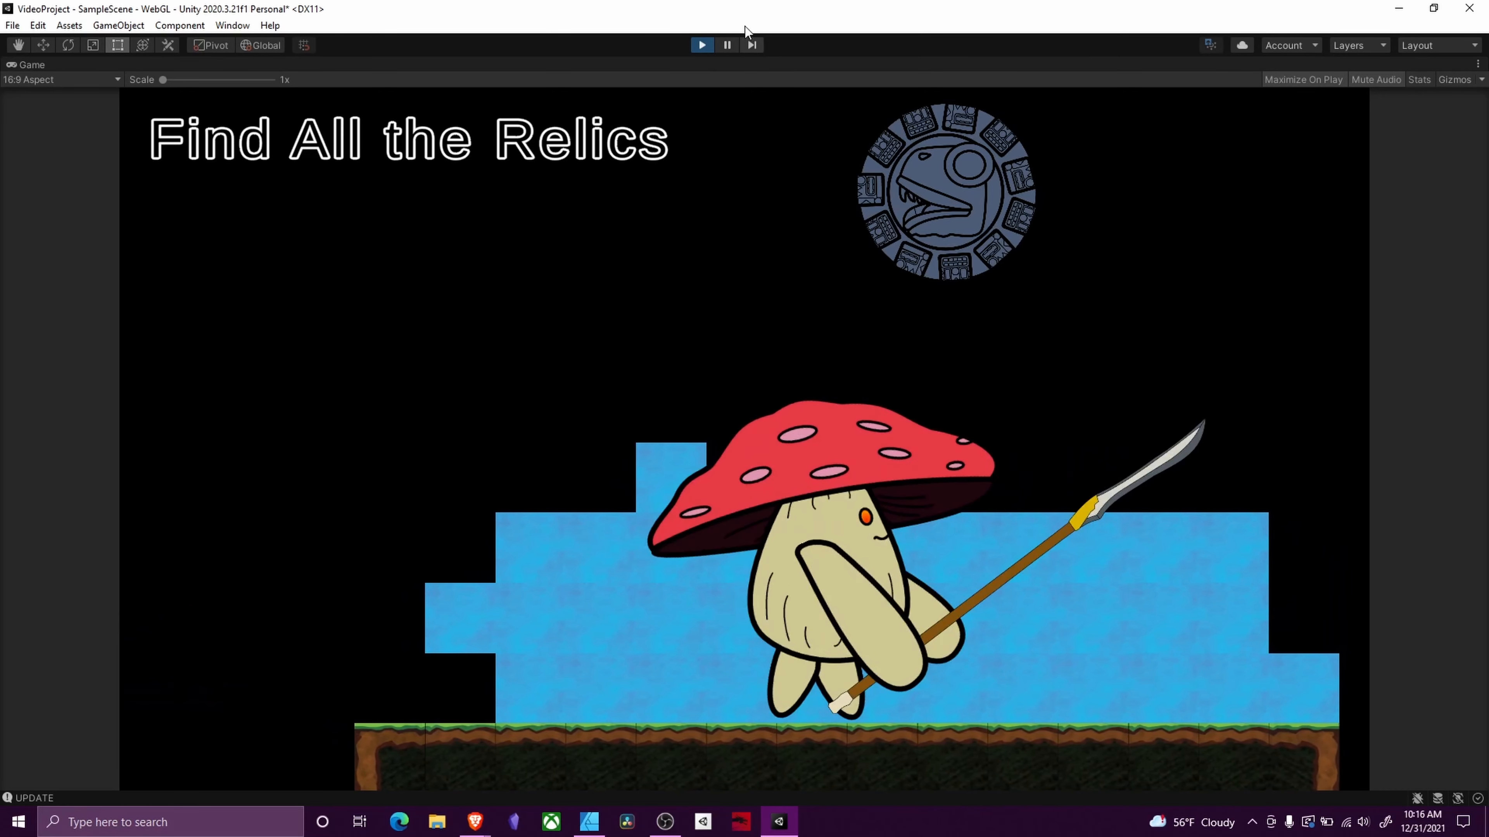
key("a")
left_click(702, 45)
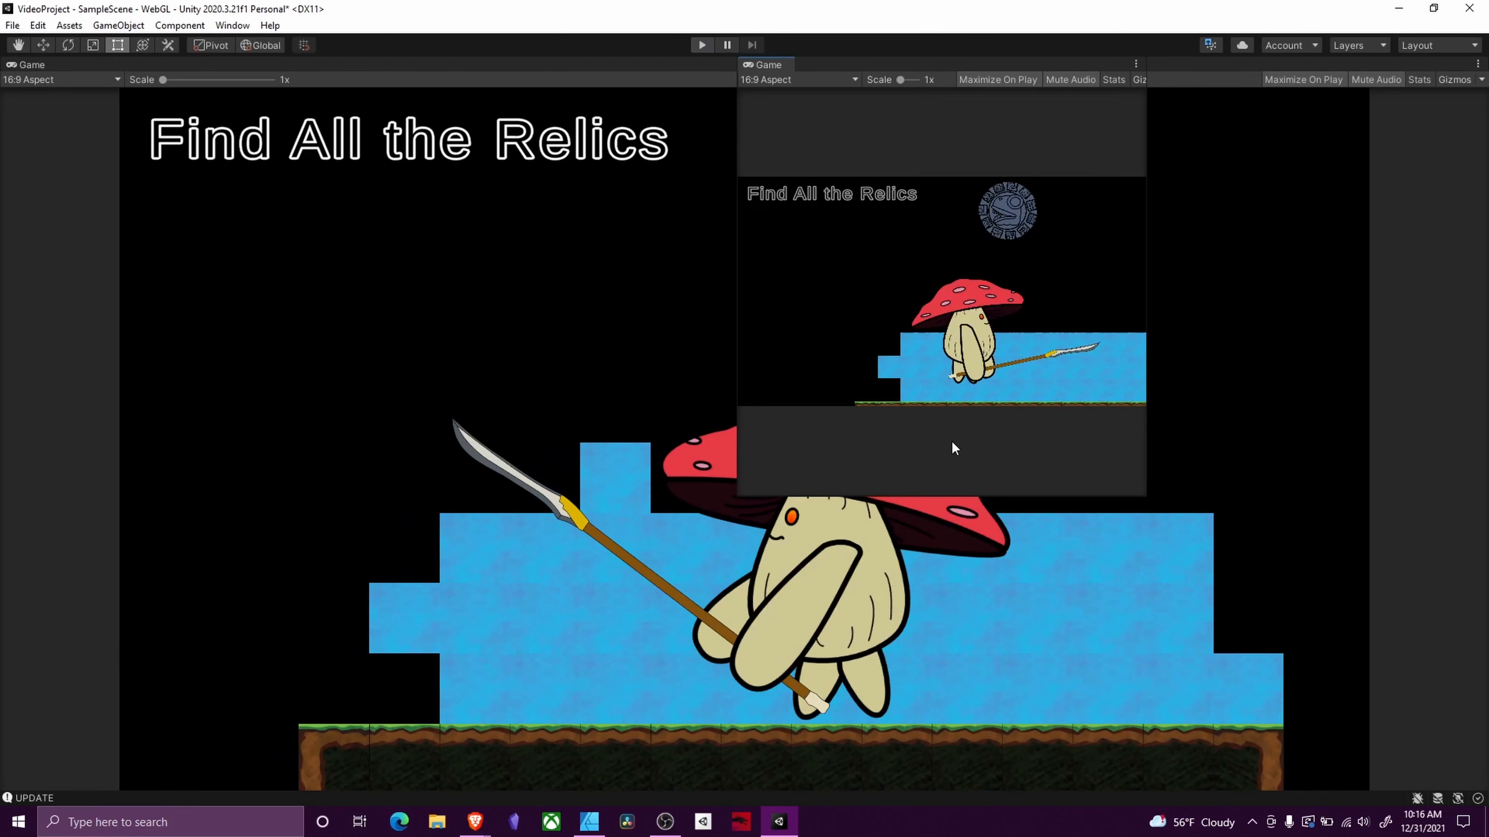
middle_click_drag(657, 297, 564, 248)
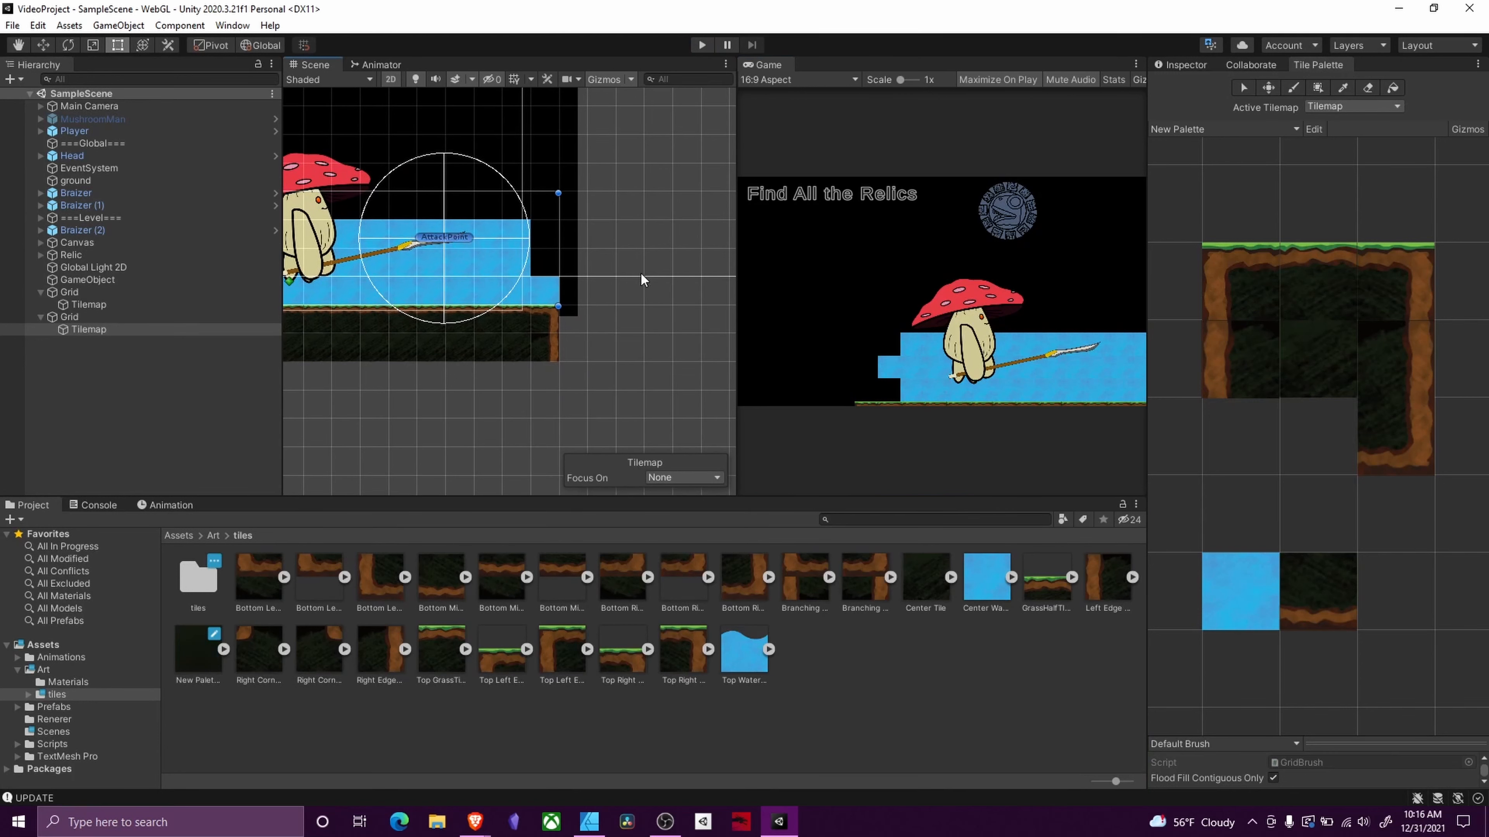